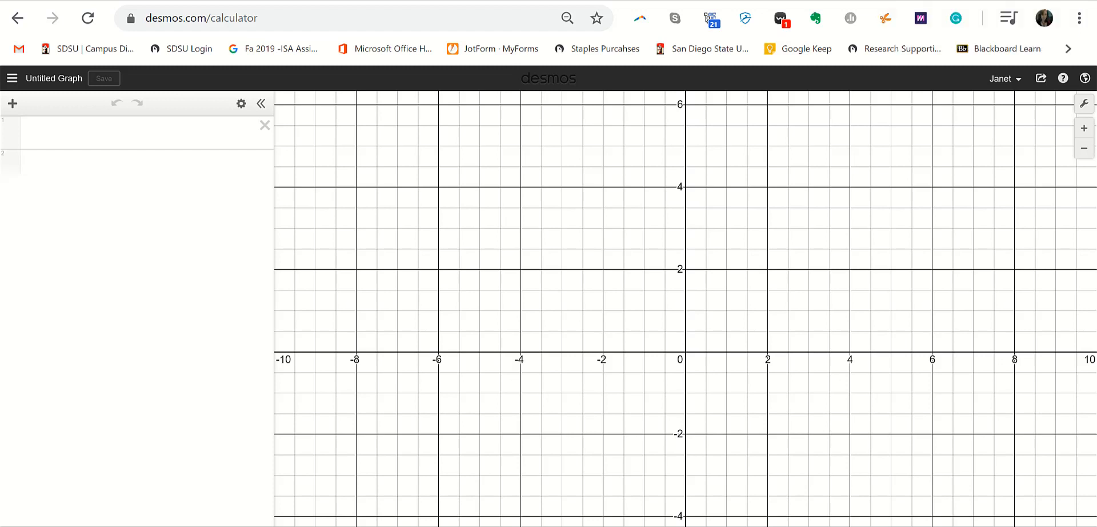
# - Open a new, empty browser tab with Ctrl+T
pyautogui.hotkey('ctrl', 't')
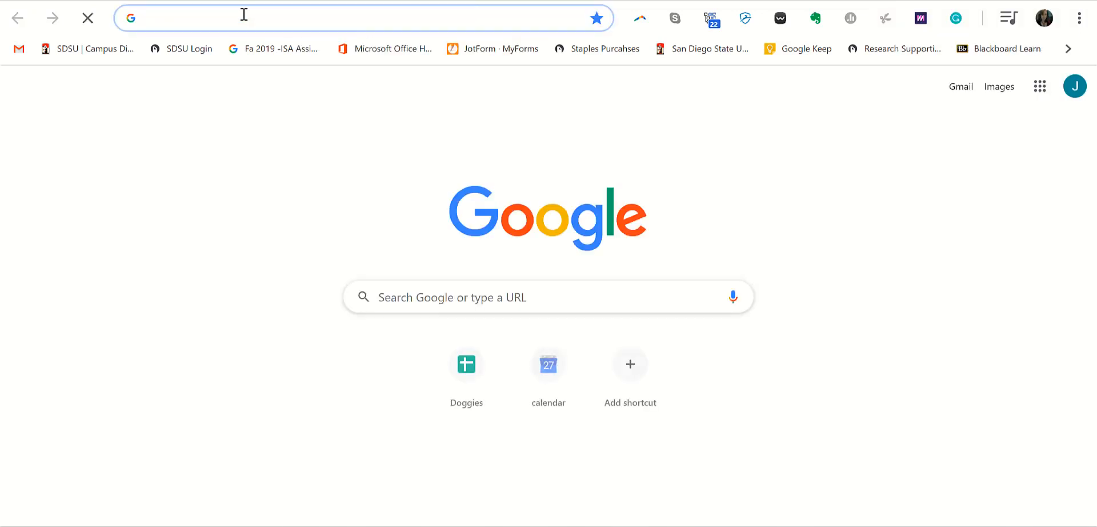
# - Search Google for 'desmos art' and show only the image results
pyautogui.write('desmos art')
pyautogui.press('Return')
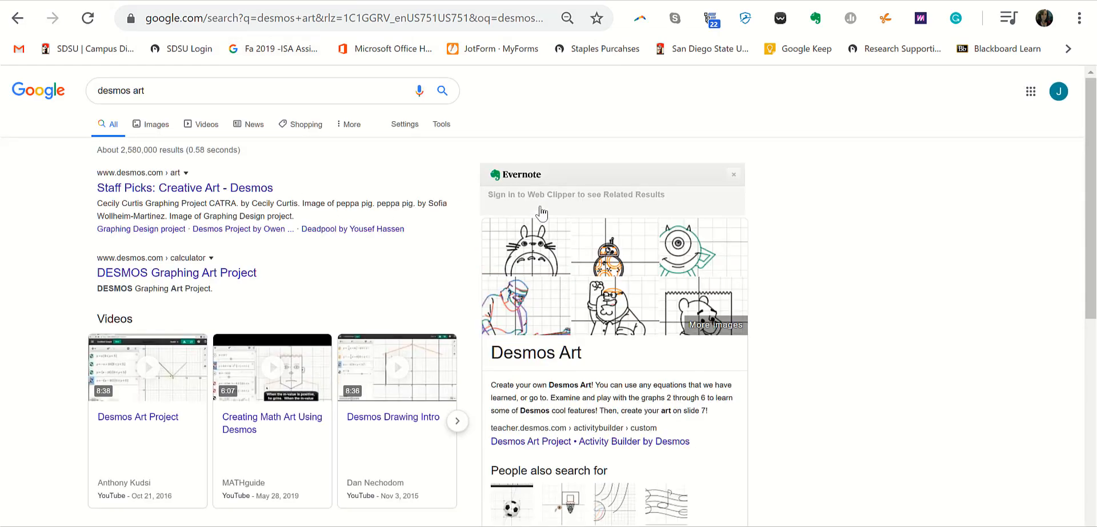
pyautogui.click(153, 129)
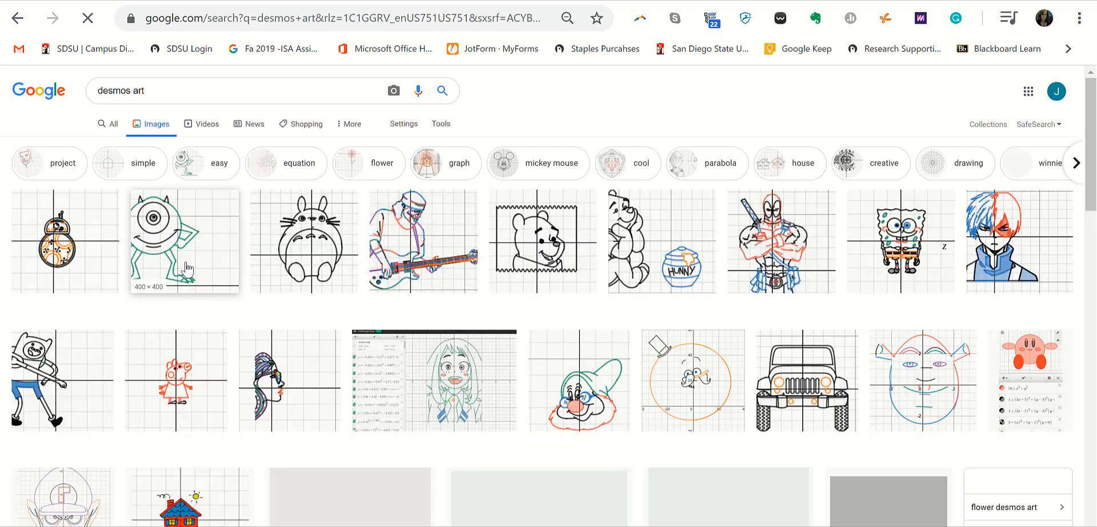
# - Preview the Desmos art examples one after another, from Mike Wazowski through the jeep, Shrek and house
pyautogui.click(188, 268)
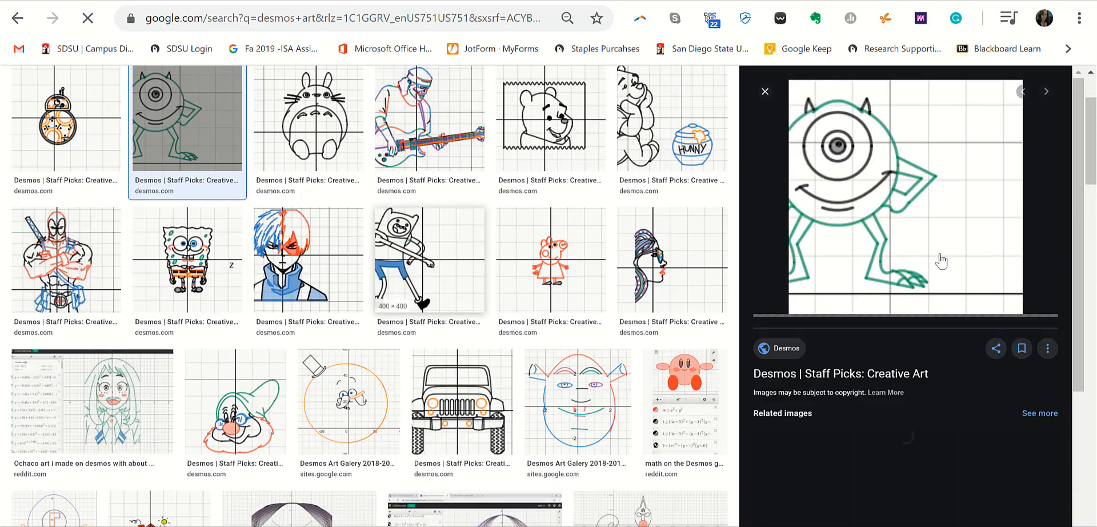
pyautogui.click(1046, 91)
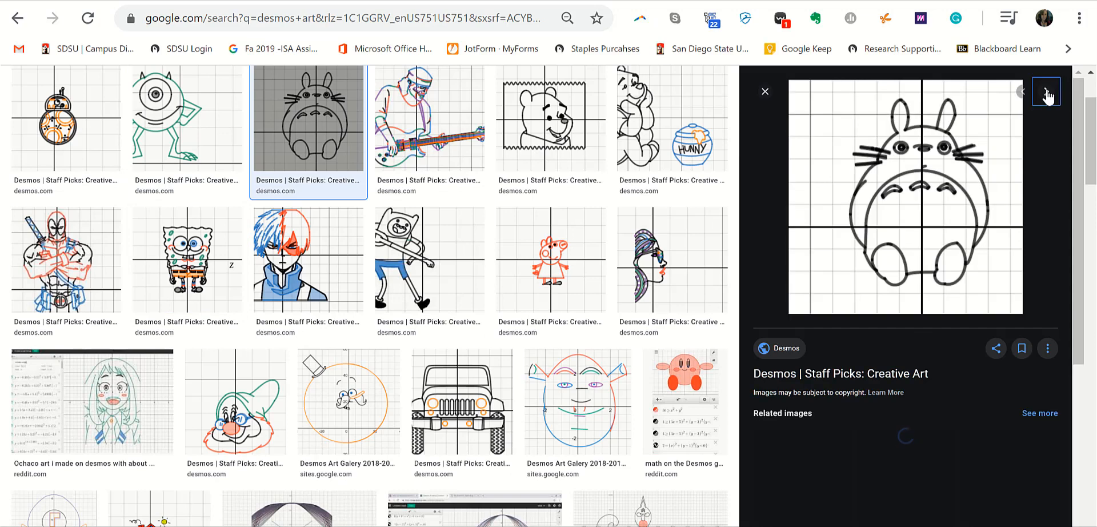
pyautogui.click(1046, 92)
pyautogui.click(1046, 93)
pyautogui.click(1046, 92)
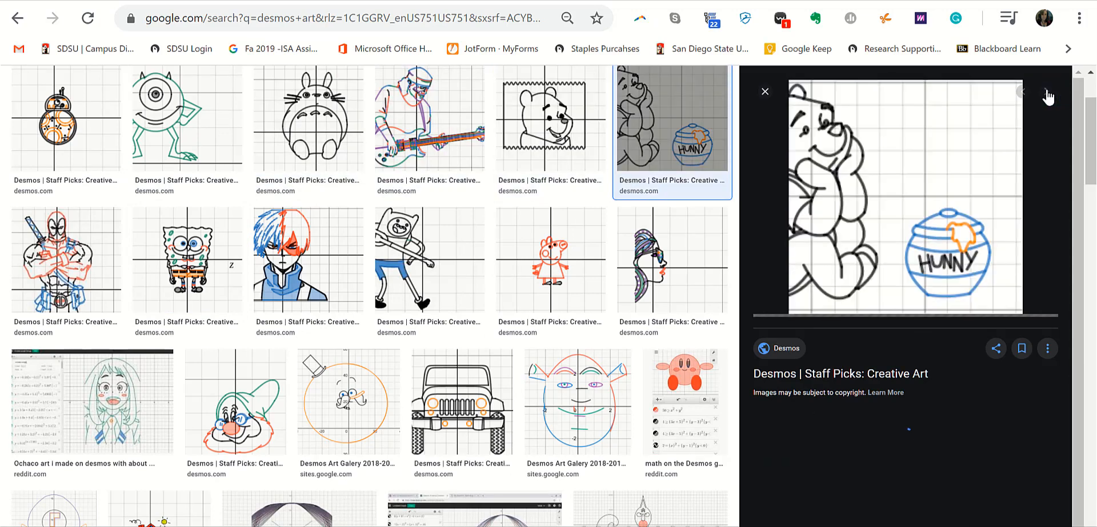
pyautogui.click(1046, 92)
pyautogui.click(1046, 93)
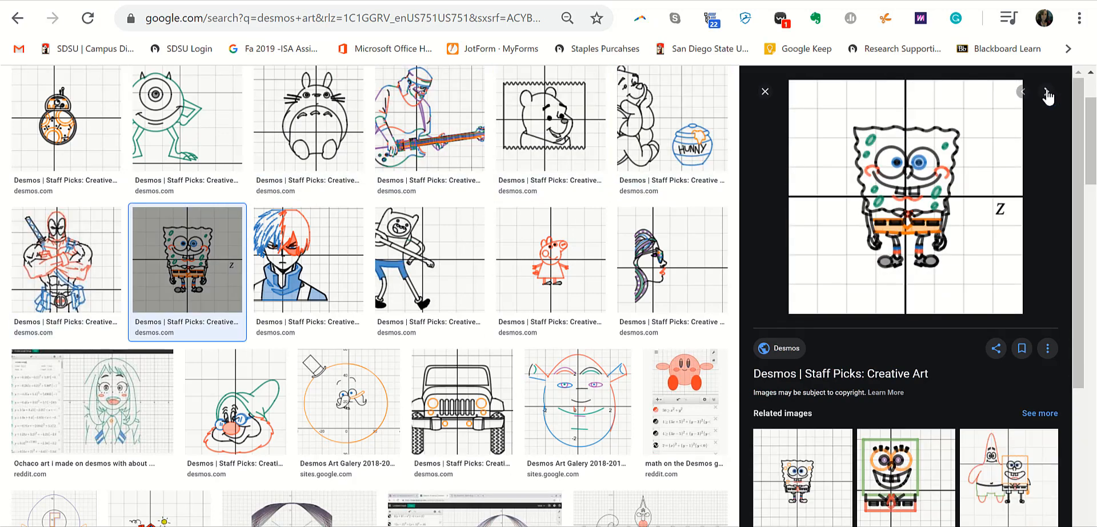
pyautogui.click(1046, 93)
pyautogui.click(1046, 92)
pyautogui.click(1045, 93)
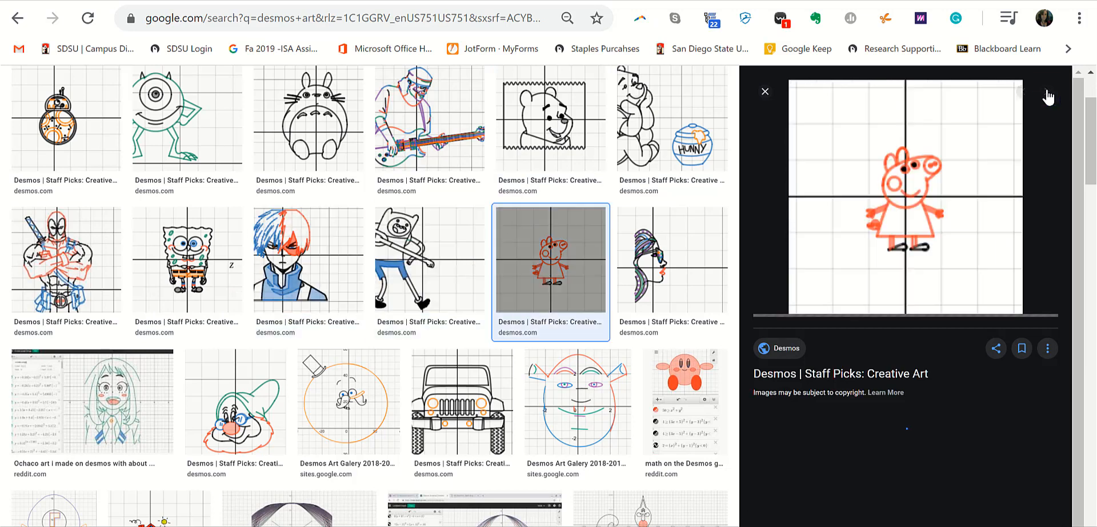
pyautogui.click(1045, 92)
pyautogui.click(1045, 92)
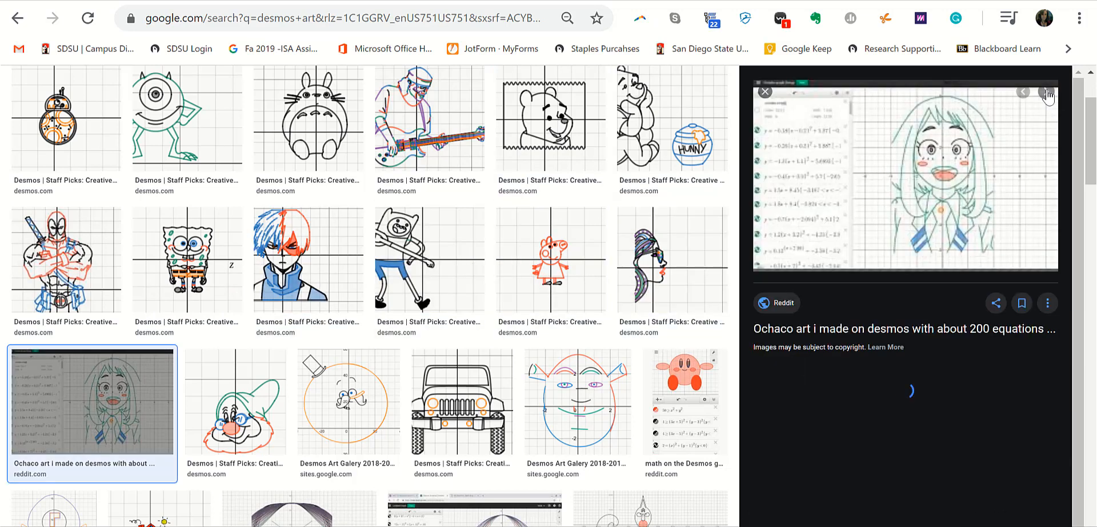
pyautogui.click(1045, 93)
pyautogui.click(1045, 93)
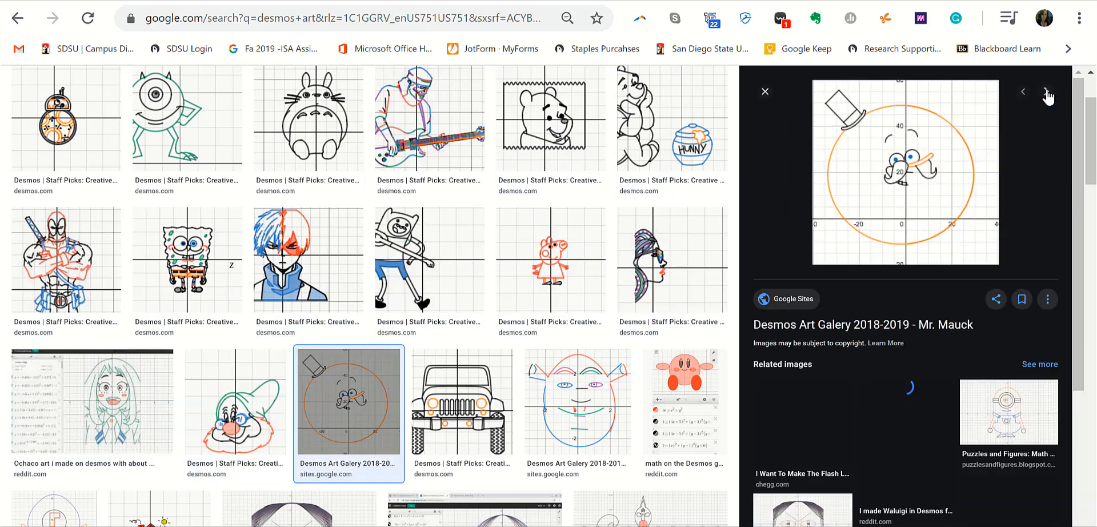
pyautogui.click(1046, 93)
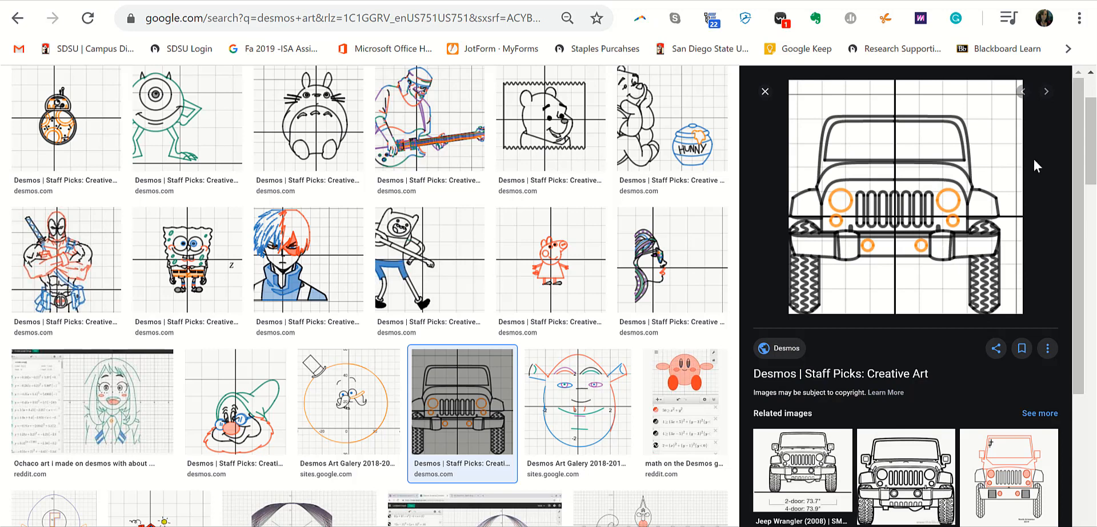
pyautogui.click(1044, 93)
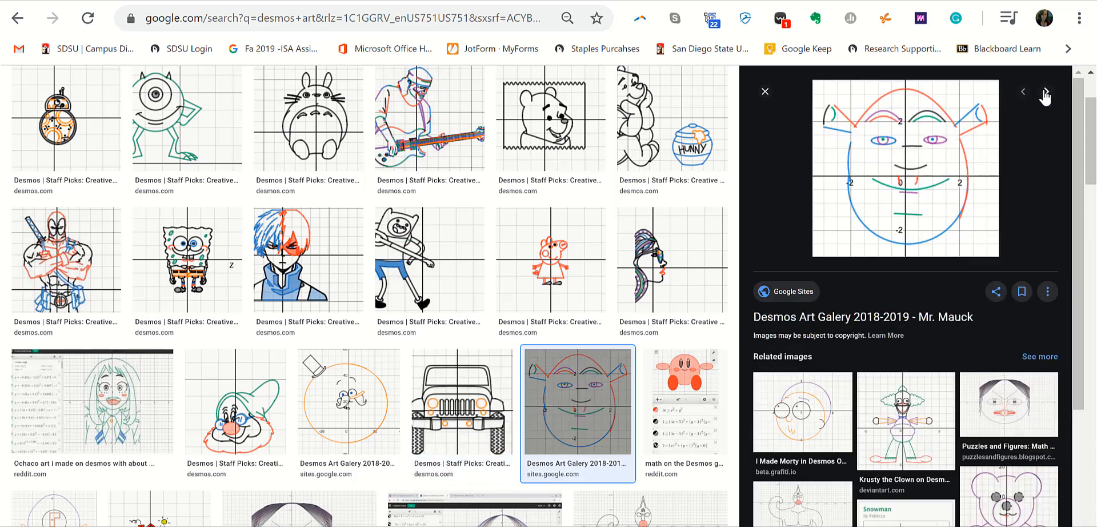
pyautogui.click(1045, 93)
pyautogui.click(1044, 93)
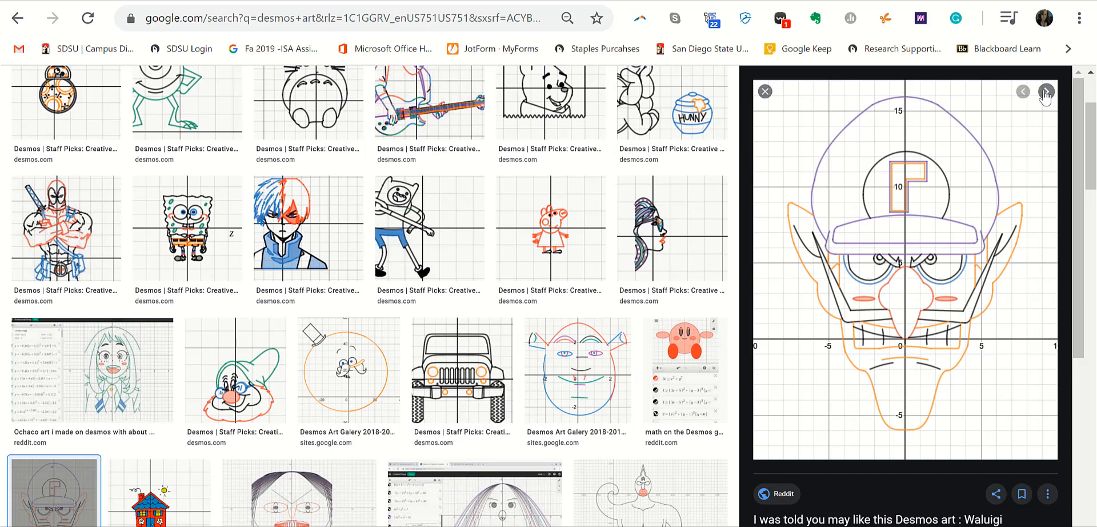
pyautogui.click(1044, 93)
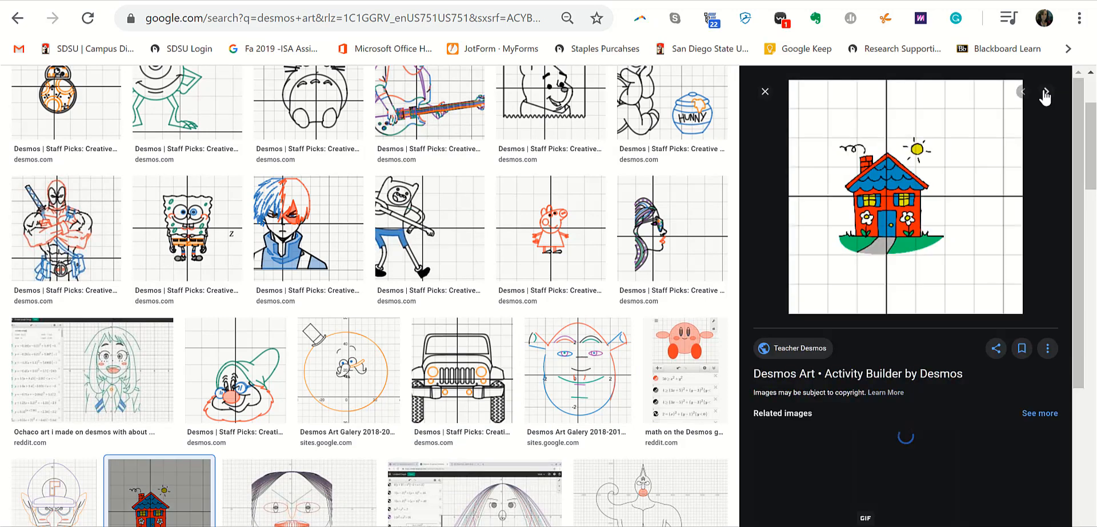
pyautogui.click(1045, 93)
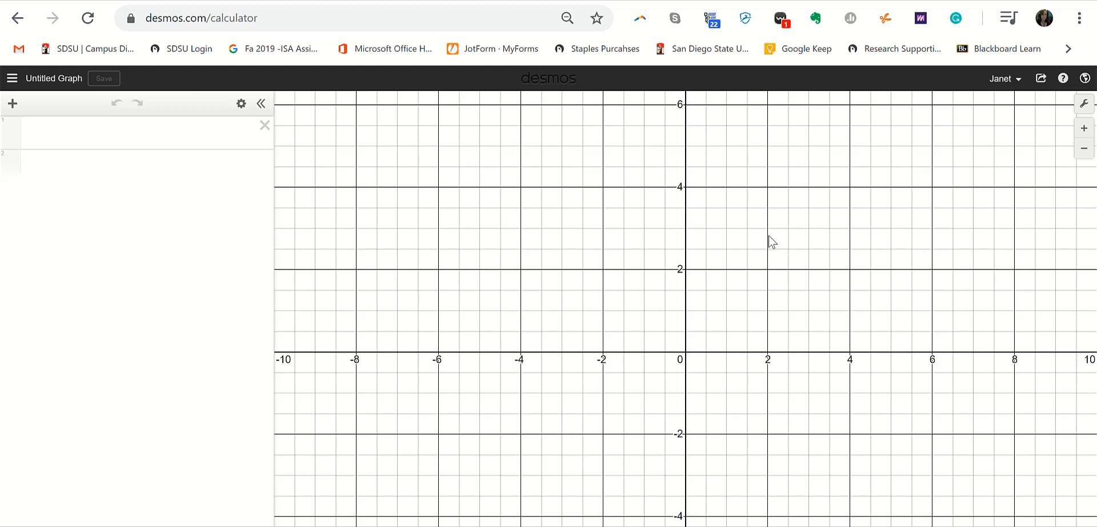
# - Pan the graph slightly and bring up the Add Item menu
pyautogui.moveTo(752, 272); pyautogui.dragTo(712, 267)
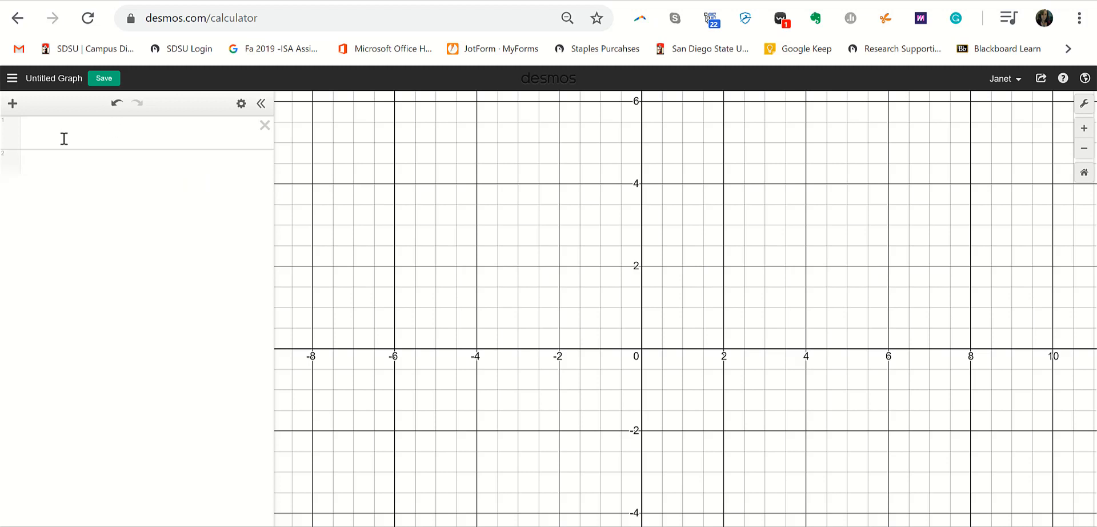
pyautogui.click(13, 104)
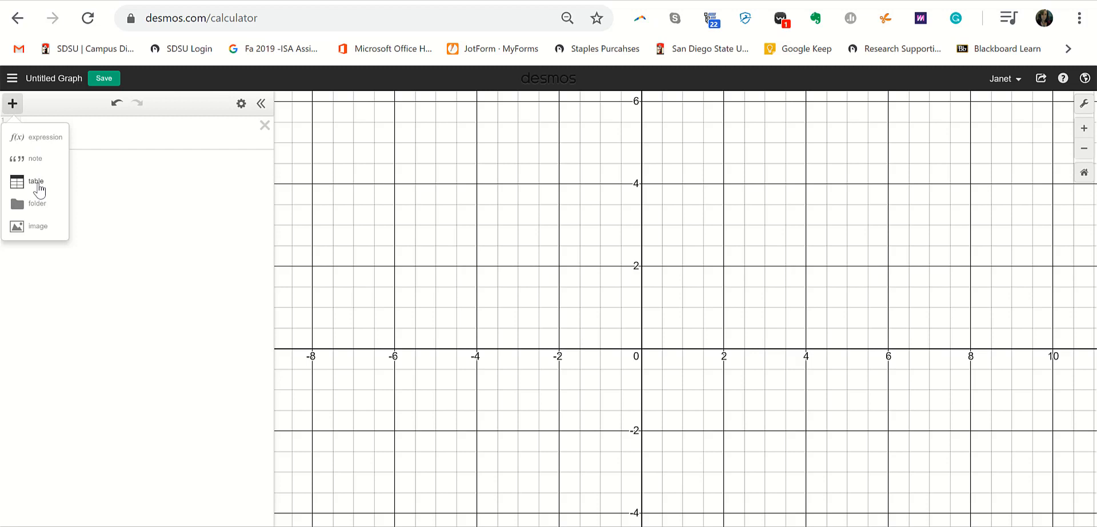
# - Insert happy_face.jpg as an image on the graph and zoom out slightly
pyautogui.click(40, 233)
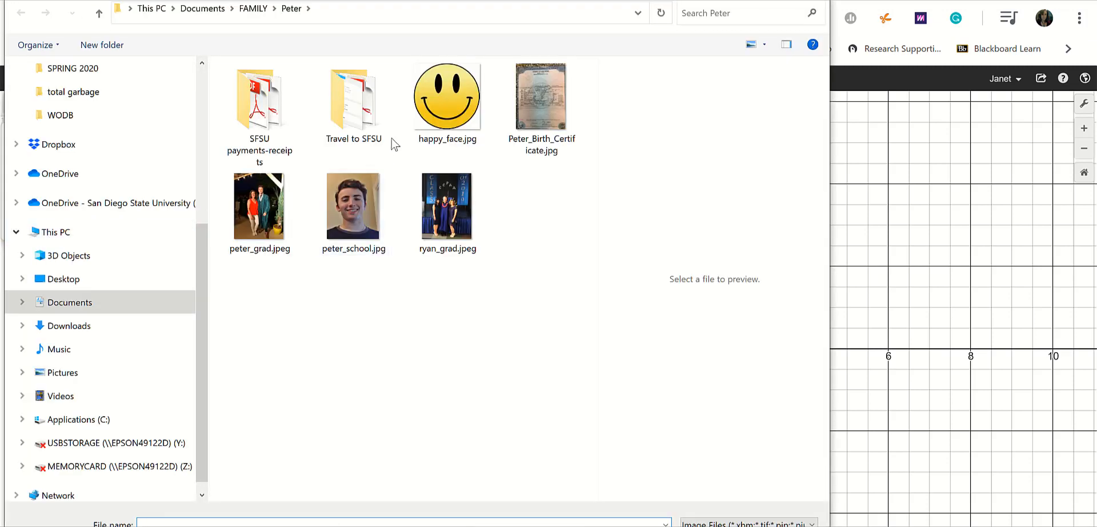
pyautogui.doubleClick(440, 111)
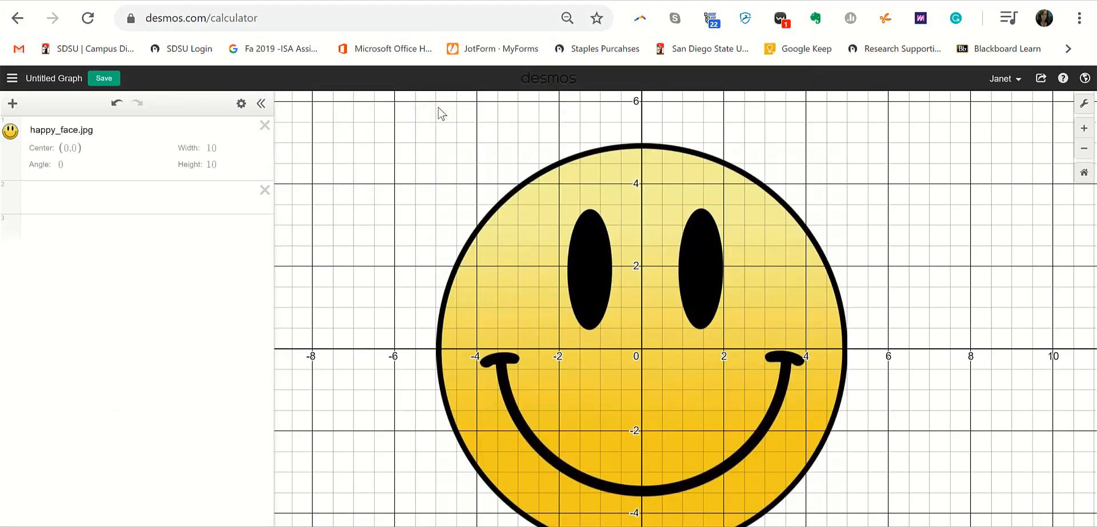
pyautogui.scroll(-1, 456, 479)
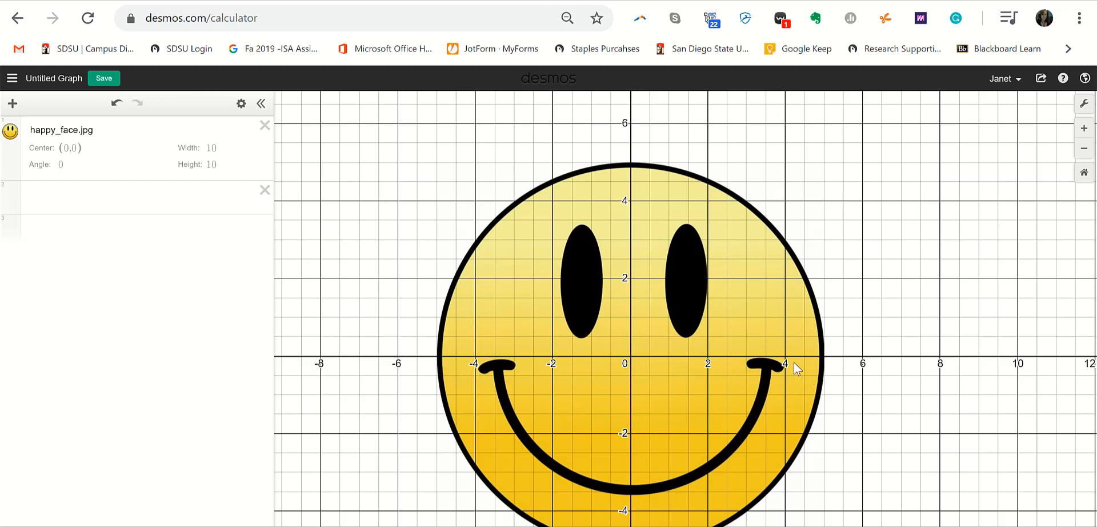
# - Enter the circle x^2+y^2=5^2 in row 2 and color it black
pyautogui.click(87, 196)
pyautogui.write('x^2')
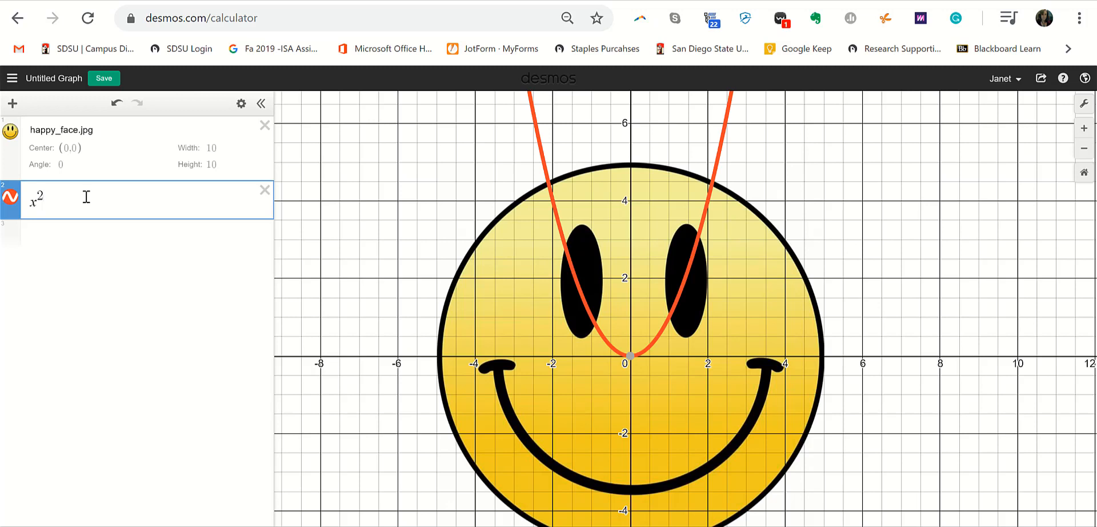
pyautogui.write('+y^2')
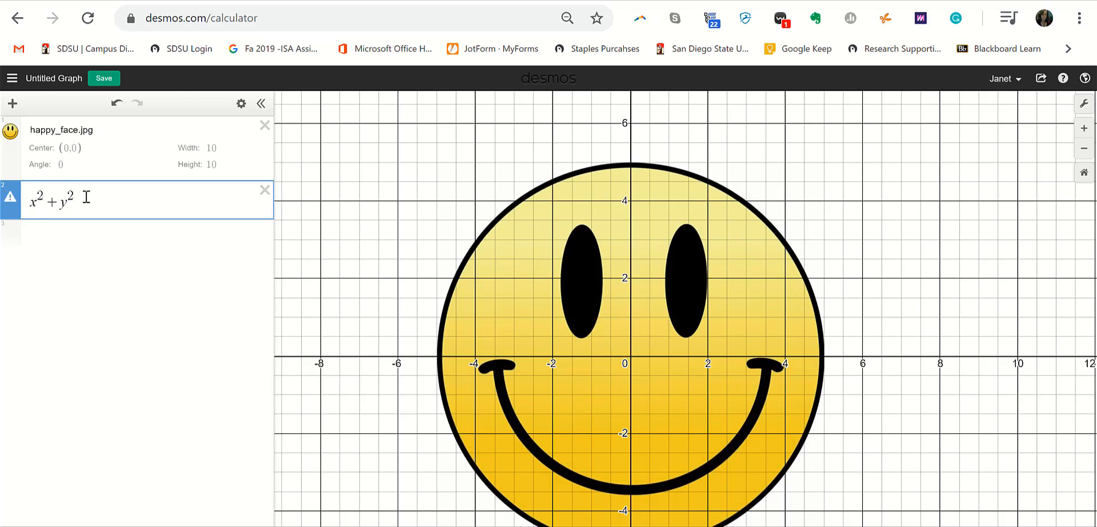
pyautogui.write('=5')
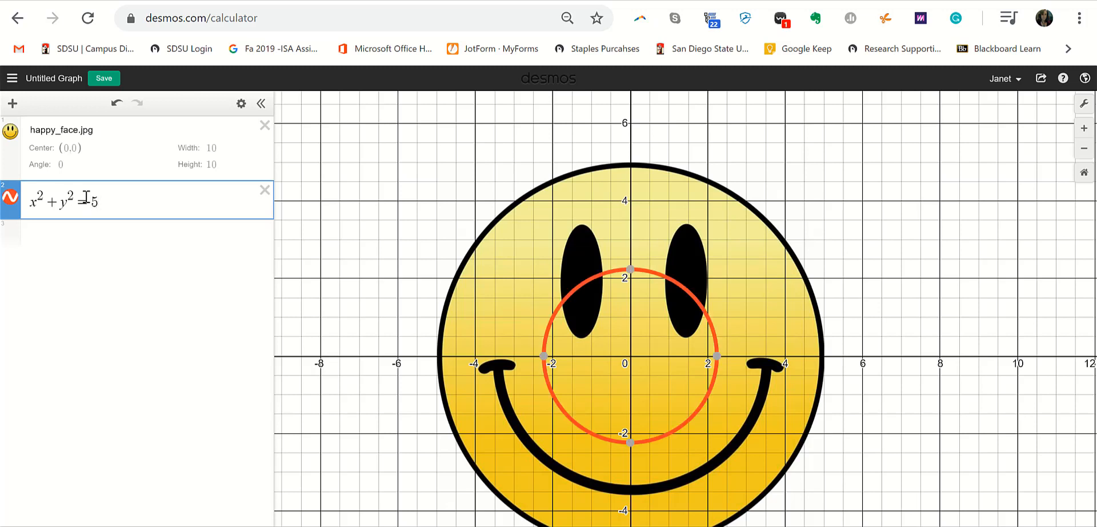
pyautogui.write('^2')
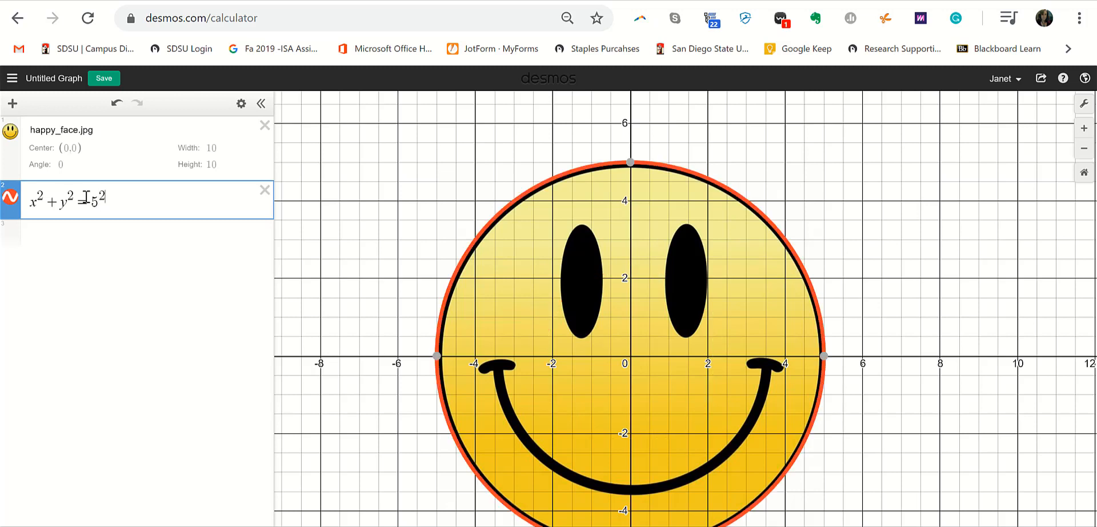
pyautogui.click(11, 199)
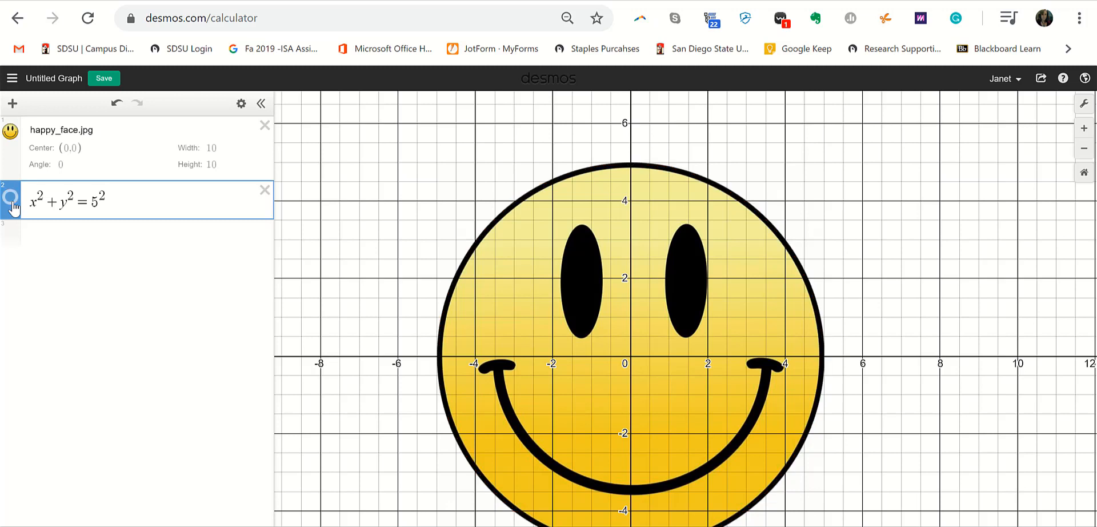
pyautogui.click(13, 206)
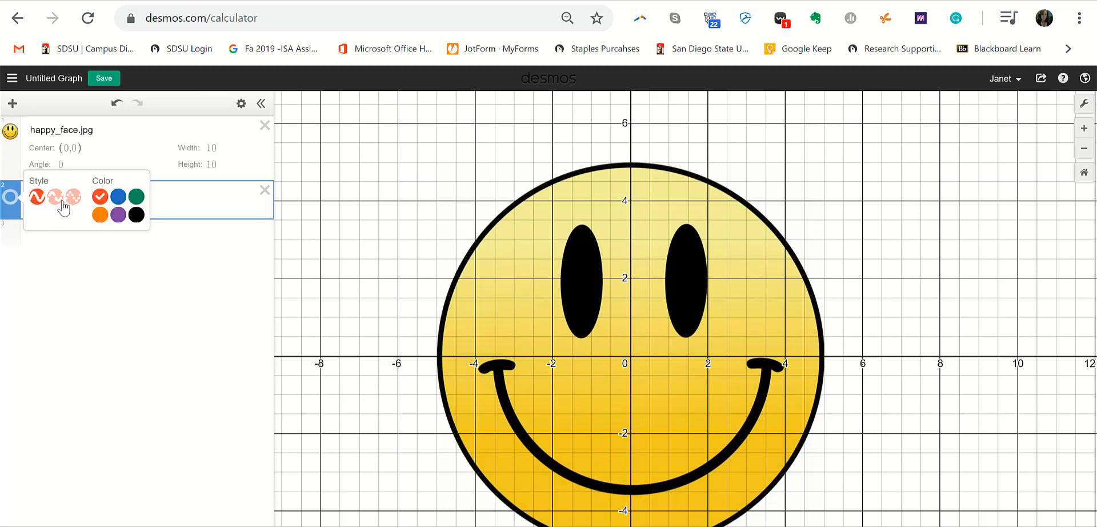
pyautogui.click(136, 214)
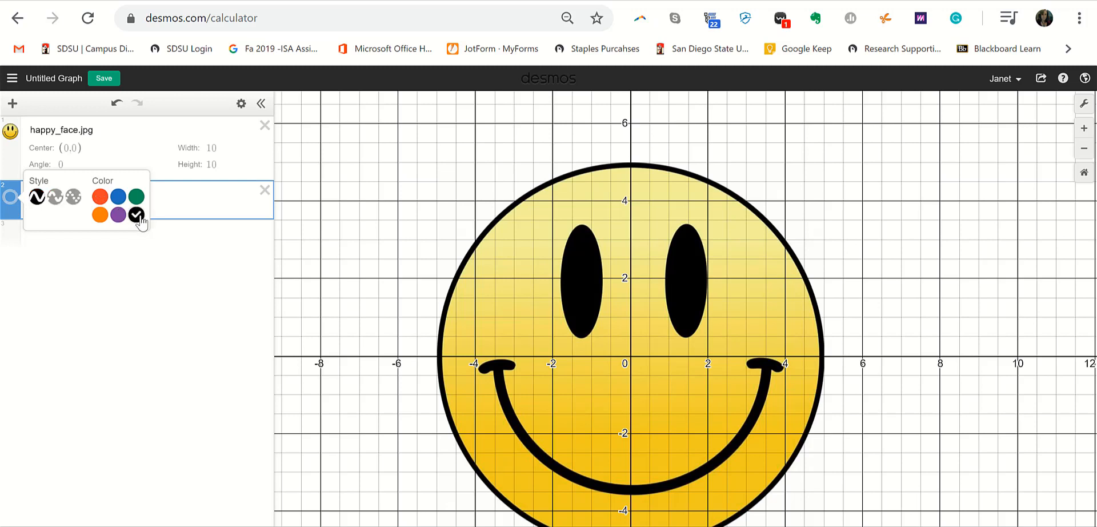
pyautogui.click(143, 276)
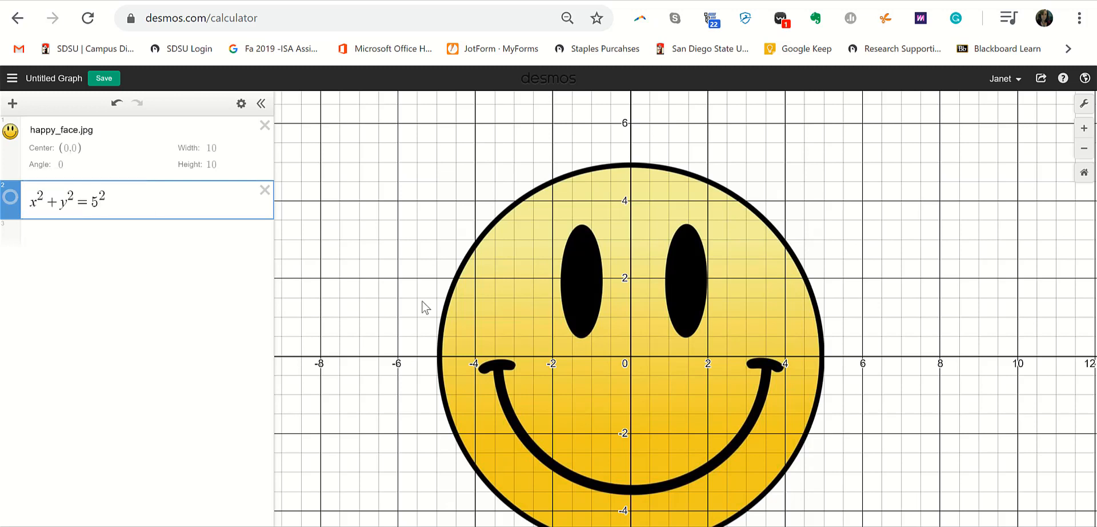
# - Toggle visibility so both the smiley image and the circle are shown
pyautogui.click(10, 132)
pyautogui.click(10, 133)
pyautogui.click(10, 197)
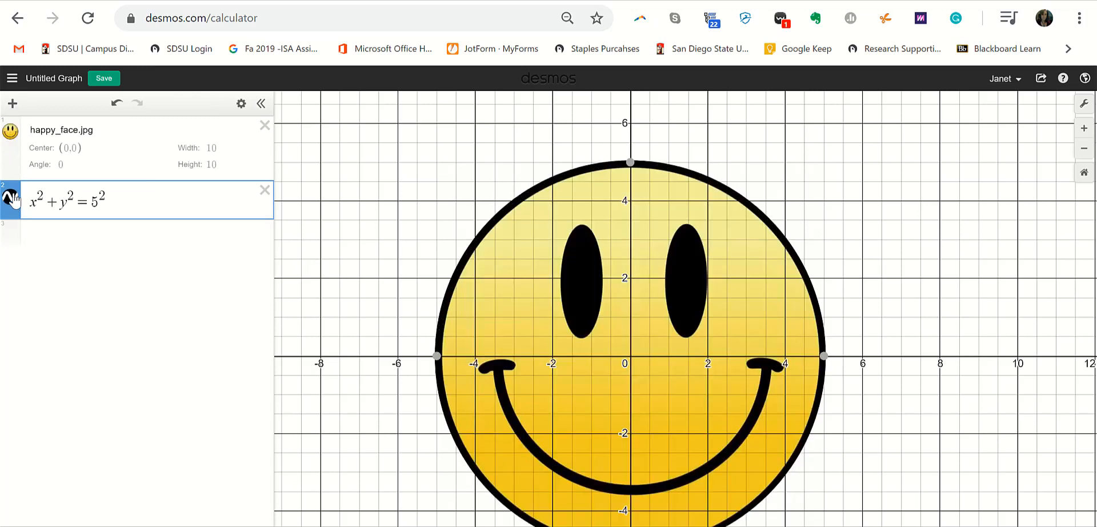
pyautogui.click(12, 134)
pyautogui.click(11, 133)
# - Enter the parabola y=.25x^2 in row 3, dropping the trial −3.5 shift
pyautogui.click(112, 235)
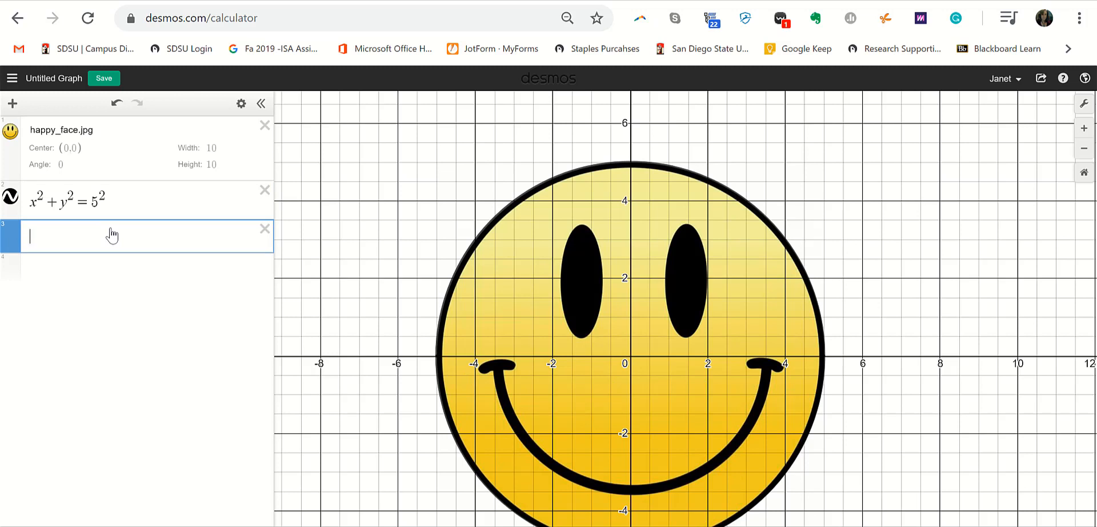
pyautogui.write('y=x^2')
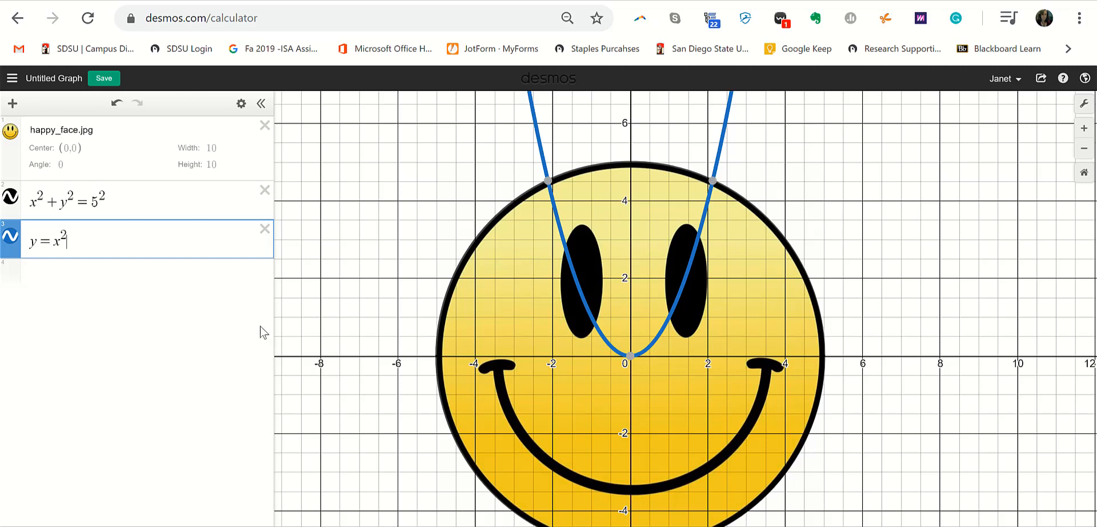
pyautogui.write('-3.5')
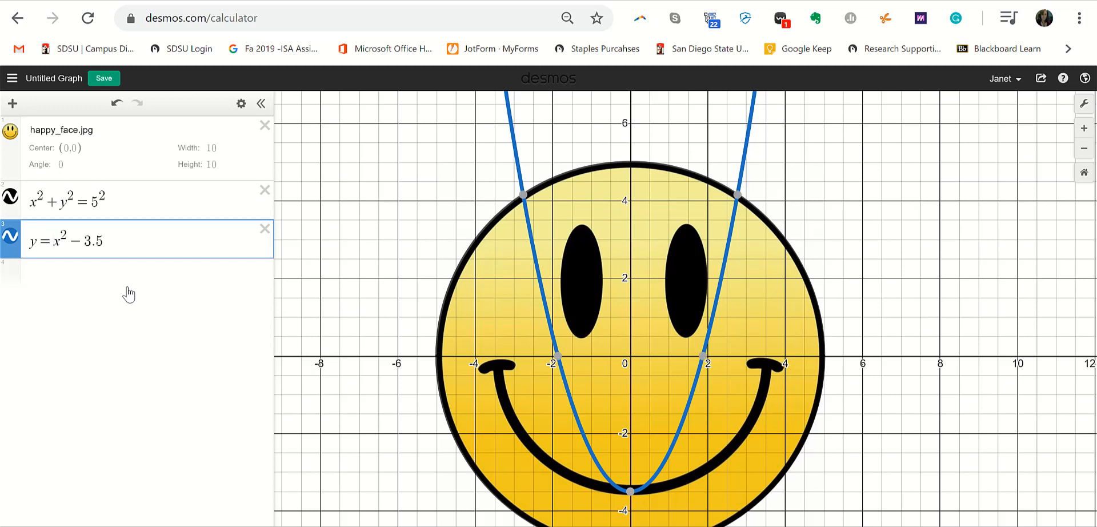
pyautogui.write('.25x^')
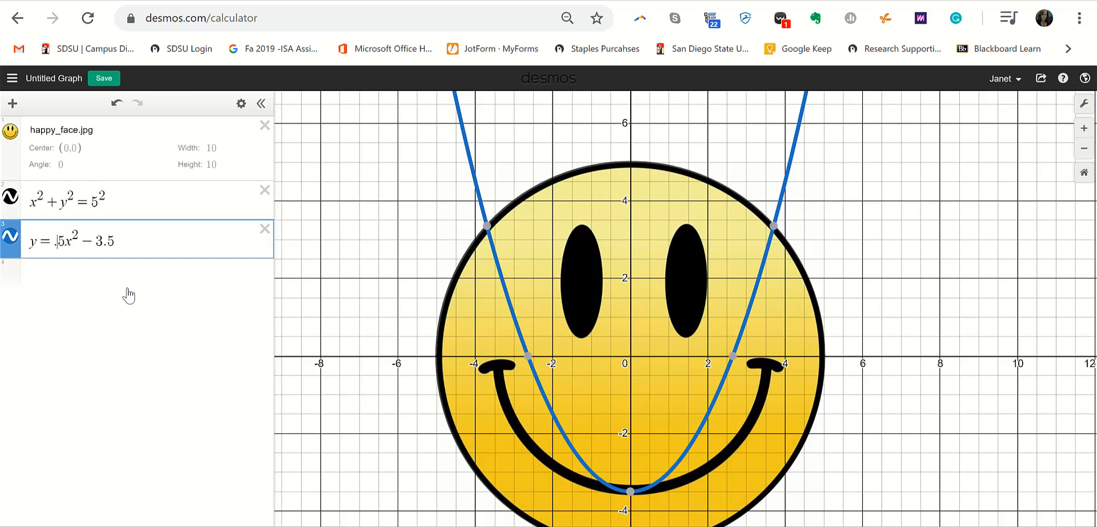
pyautogui.write('2')
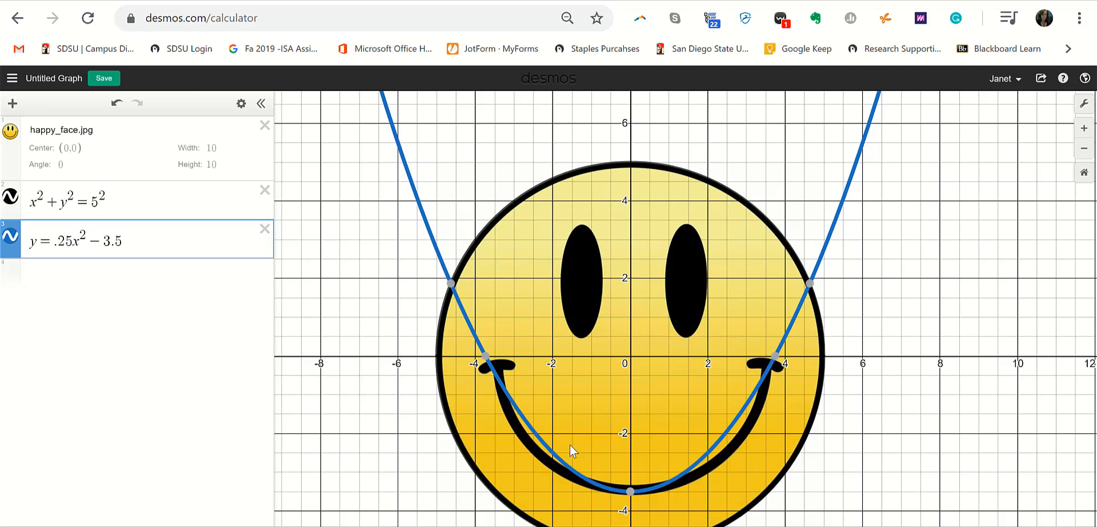
pyautogui.click(136, 239)
pyautogui.press('BackSpace')
pyautogui.press('BackSpace')
pyautogui.press('BackSpace')
pyautogui.press('BackSpace')
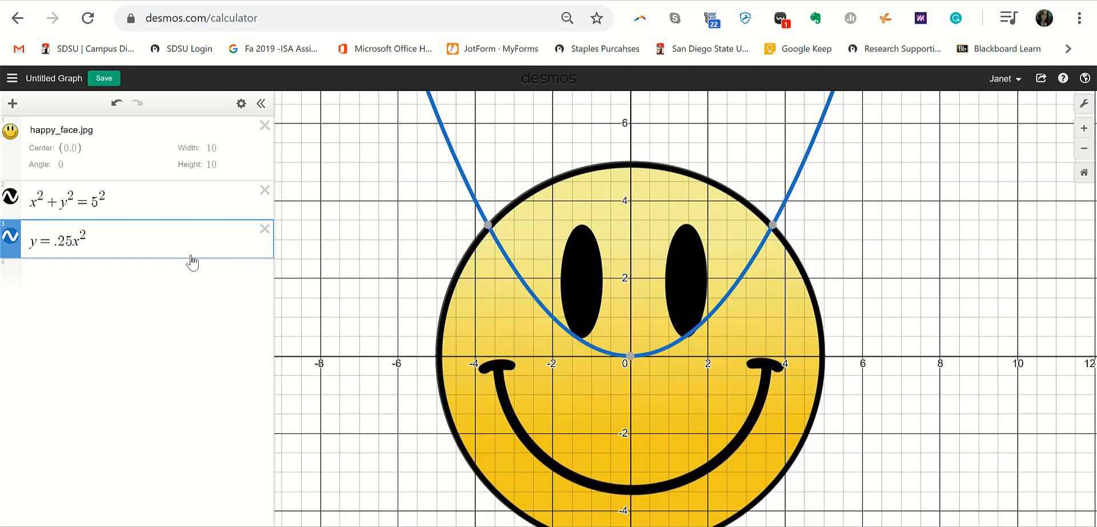
# - Extend the third expression with a +(y−3.5)^2 term
pyautogui.write('+')
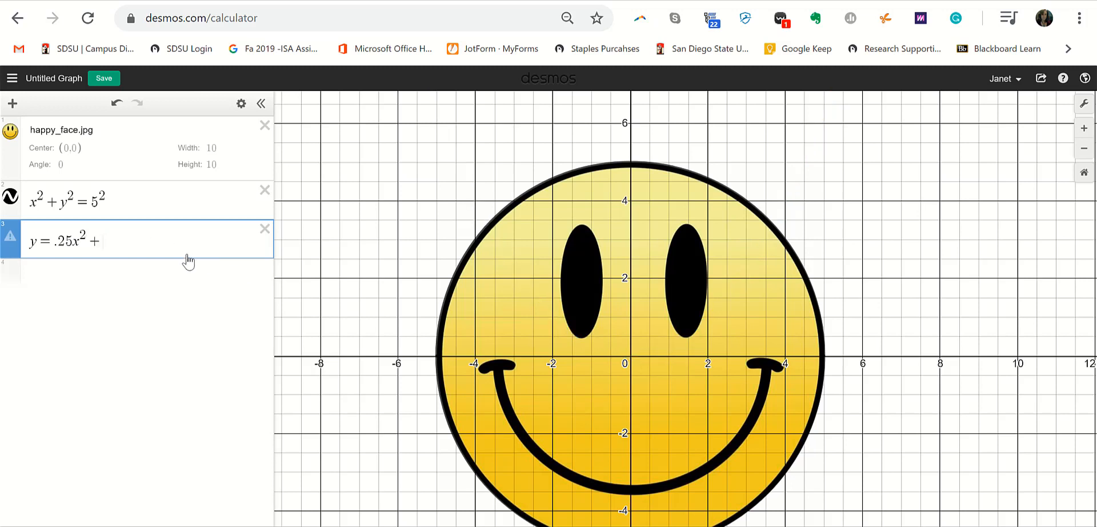
pyautogui.write('y-3.5)')
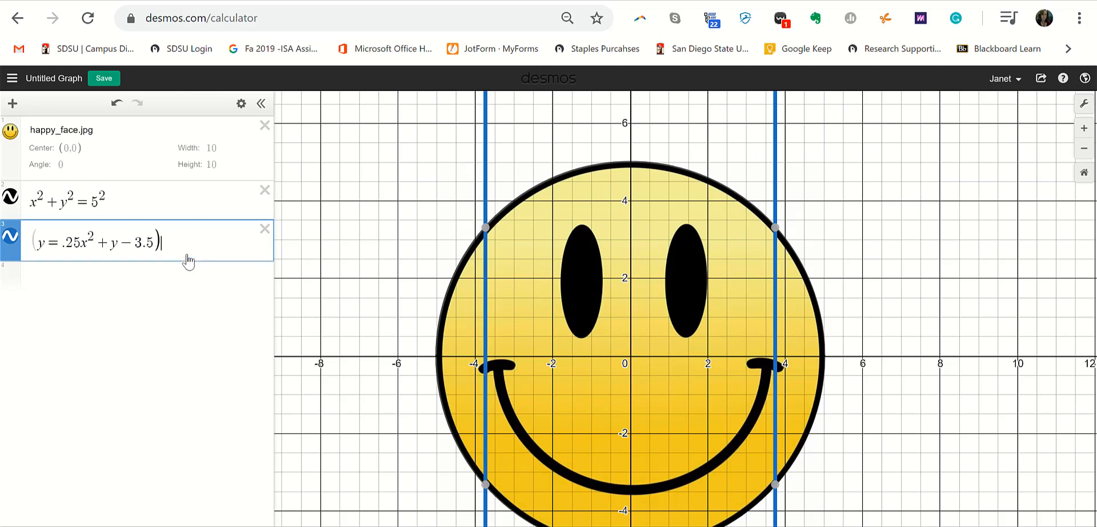
pyautogui.click(113, 243)
pyautogui.write('(')
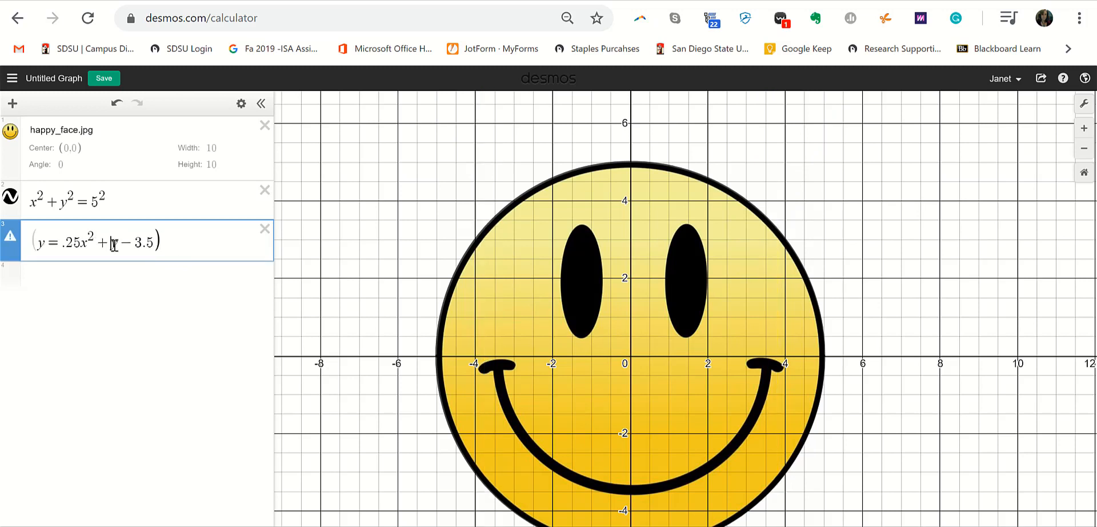
pyautogui.press('Right')
pyautogui.press('Right')
pyautogui.press('Right')
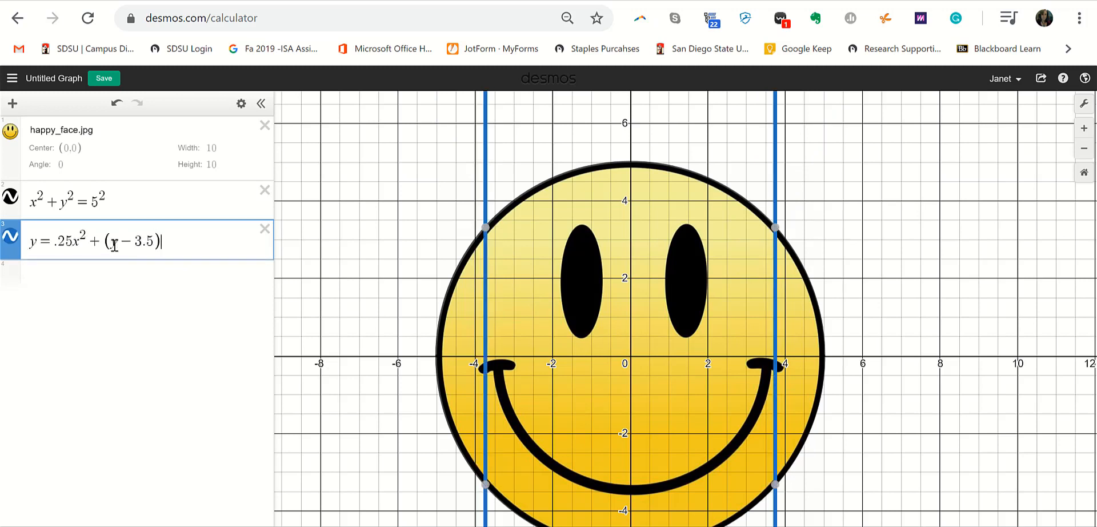
pyautogui.write('^2')
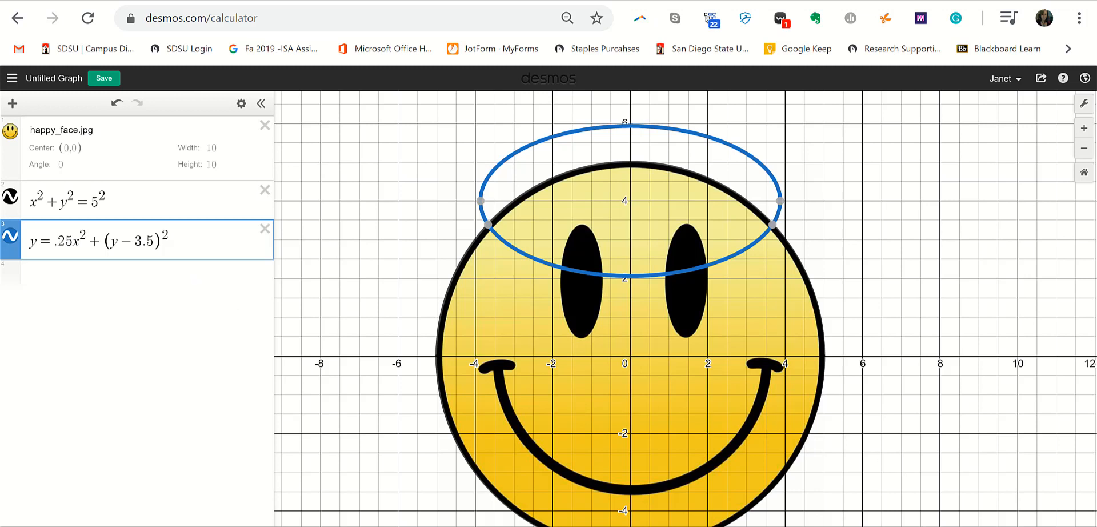
pyautogui.click(202, 243)
# - Erase the third expression, which briefly alters the circle equation
pyautogui.press('BackSpace')
pyautogui.press('BackSpace')
pyautogui.press('BackSpace')
pyautogui.press('BackSpace')
pyautogui.press('BackSpace')
pyautogui.press('BackSpace')
pyautogui.press('BackSpace')
pyautogui.press('BackSpace')
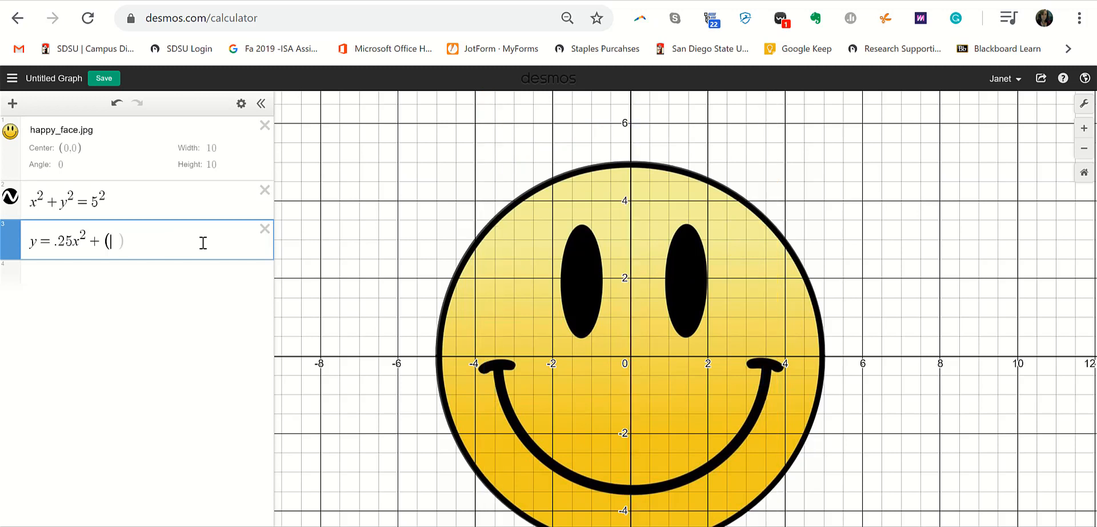
pyautogui.press('BackSpace')
pyautogui.press('BackSpace')
pyautogui.press('BackSpace')
pyautogui.press('BackSpace')
pyautogui.press('BackSpace')
pyautogui.press('BackSpace')
pyautogui.press('BackSpace')
pyautogui.press('BackSpace')
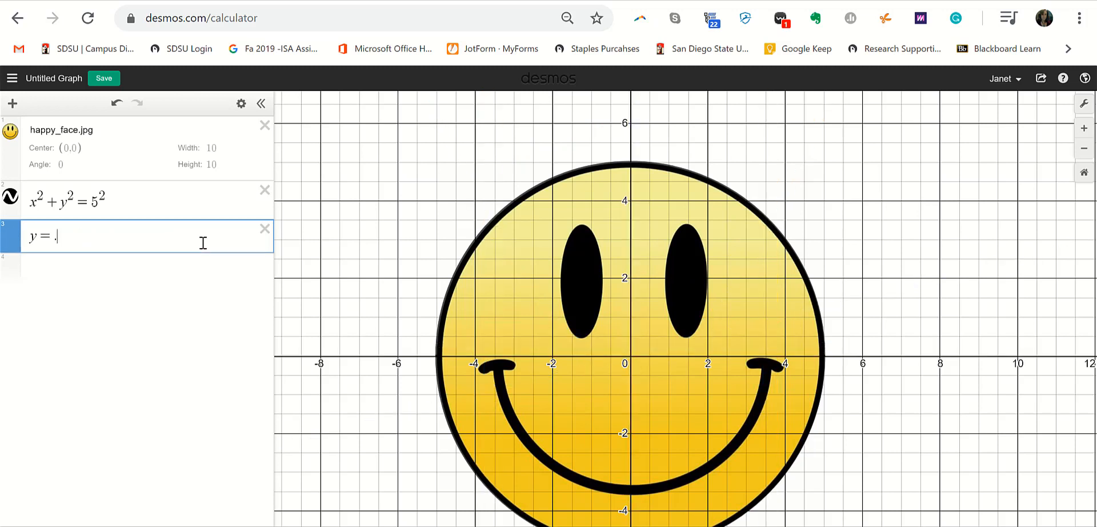
pyautogui.press('BackSpace')
pyautogui.press('BackSpace')
pyautogui.press('BackSpace')
pyautogui.press('BackSpace')
pyautogui.write('x^2')
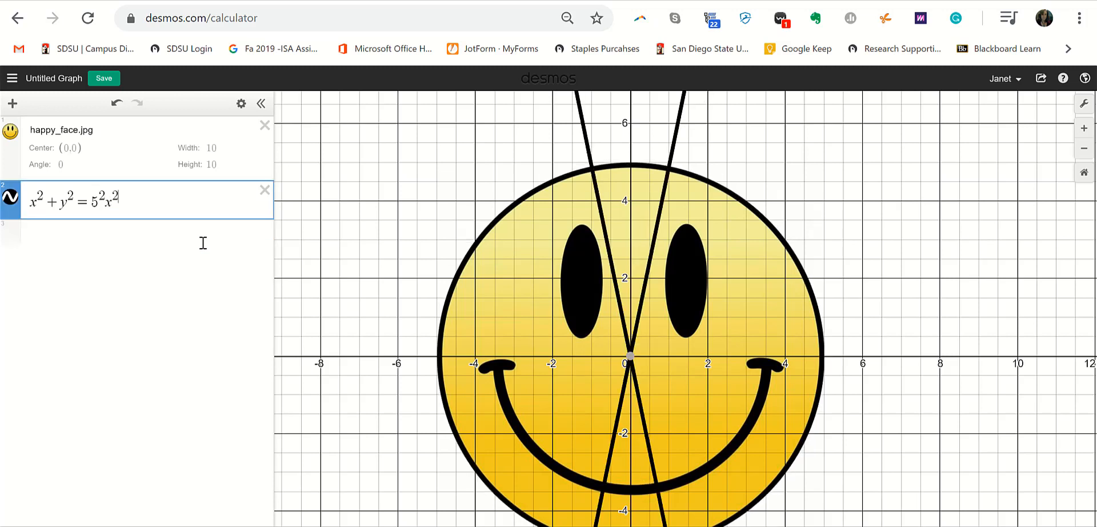
pyautogui.press('BackSpace')
pyautogui.press('BackSpace')
pyautogui.press('BackSpace')
pyautogui.press('BackSpace')
pyautogui.press('BackSpace')
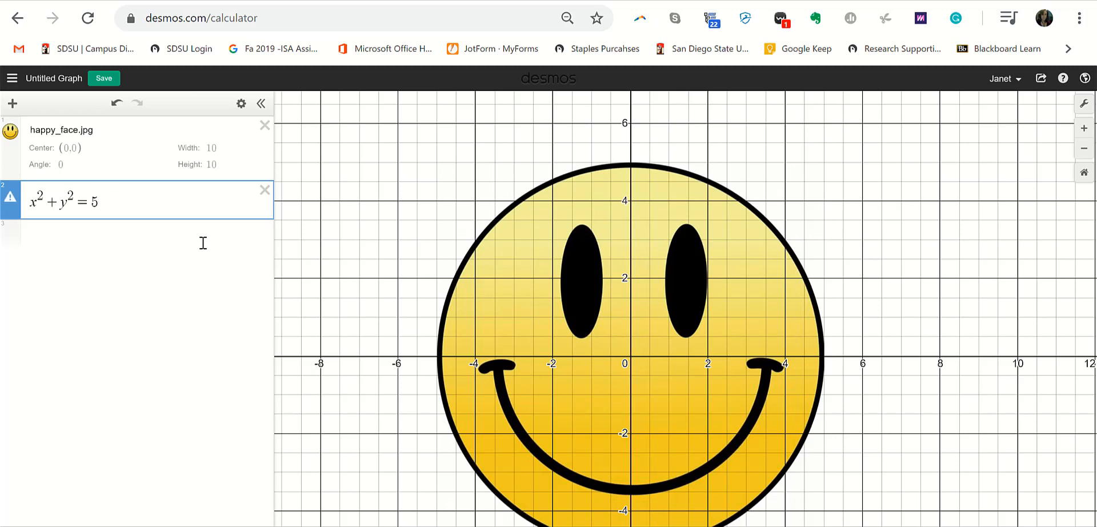
# - Restore the circle to x^2+y^2=5^2 and start a new equation x^2+y^2=3.5^2
pyautogui.write('^2')
pyautogui.click(196, 244)
pyautogui.write('x')
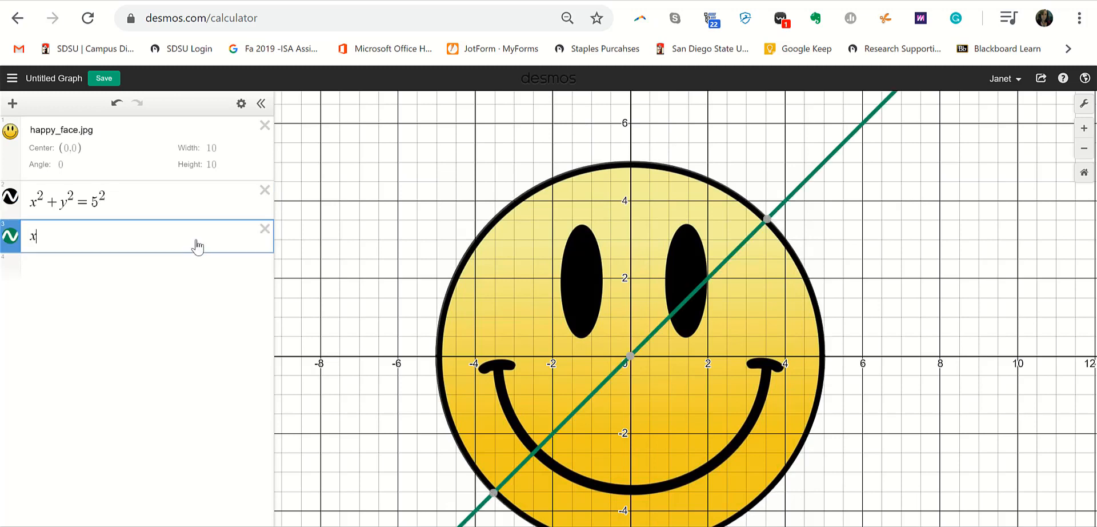
pyautogui.write('^2+y')
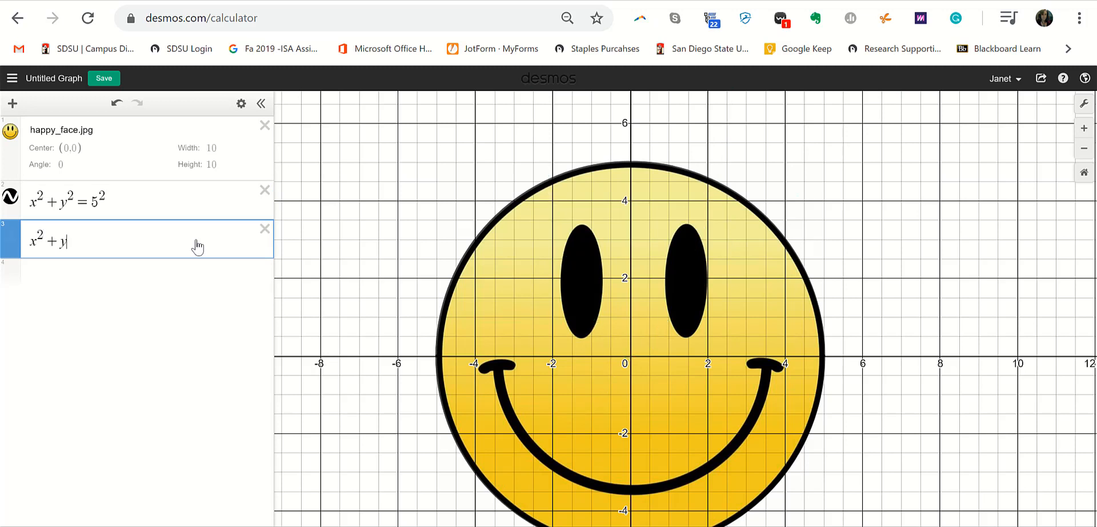
pyautogui.write('^2')
pyautogui.press('Right')
pyautogui.write('=3.')
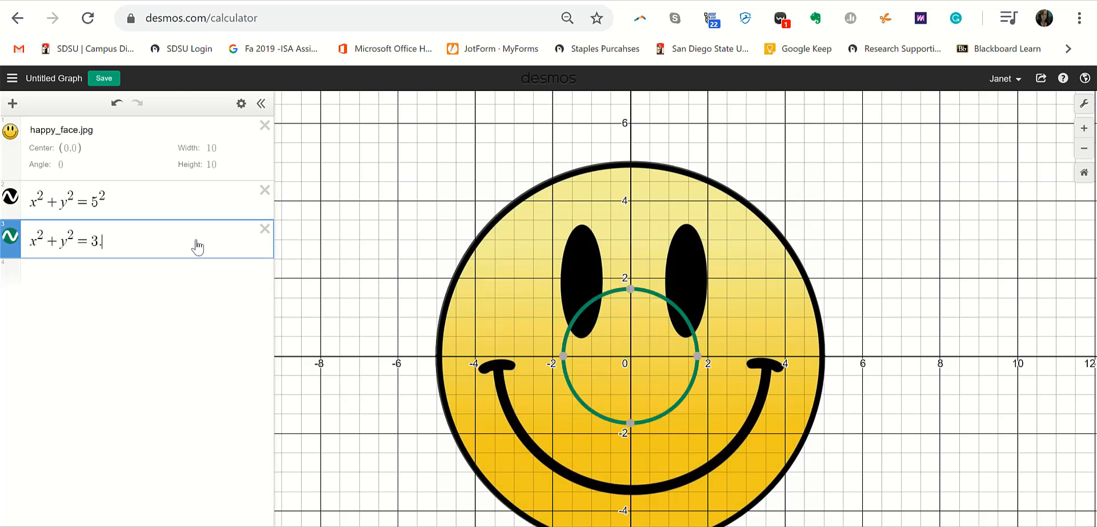
pyautogui.write('5^2')
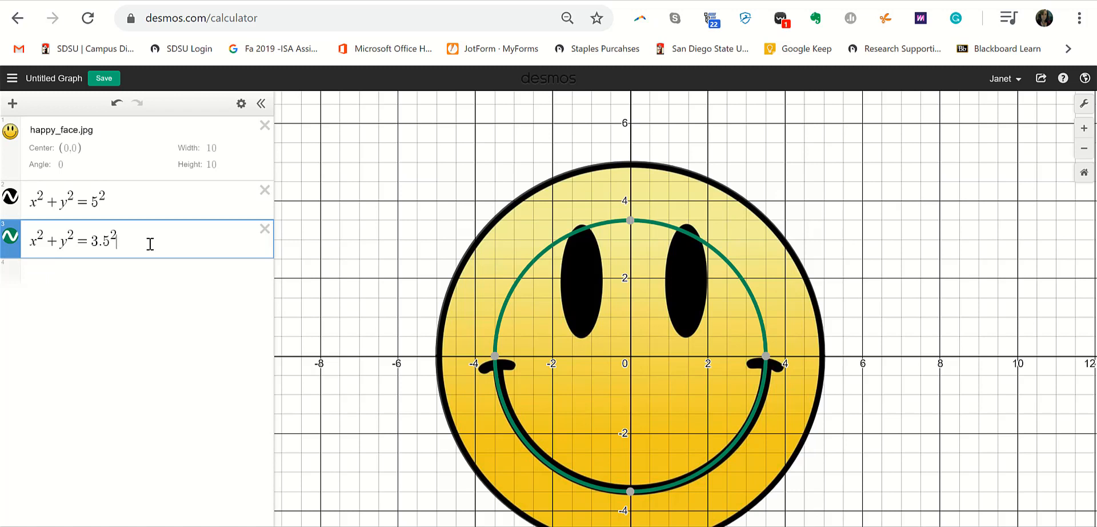
# - Subtract x^2 on the right and delete the left-side variables, leaving ^2 = 3.5^2 − x^2
pyautogui.press('Right')
pyautogui.write('-x')
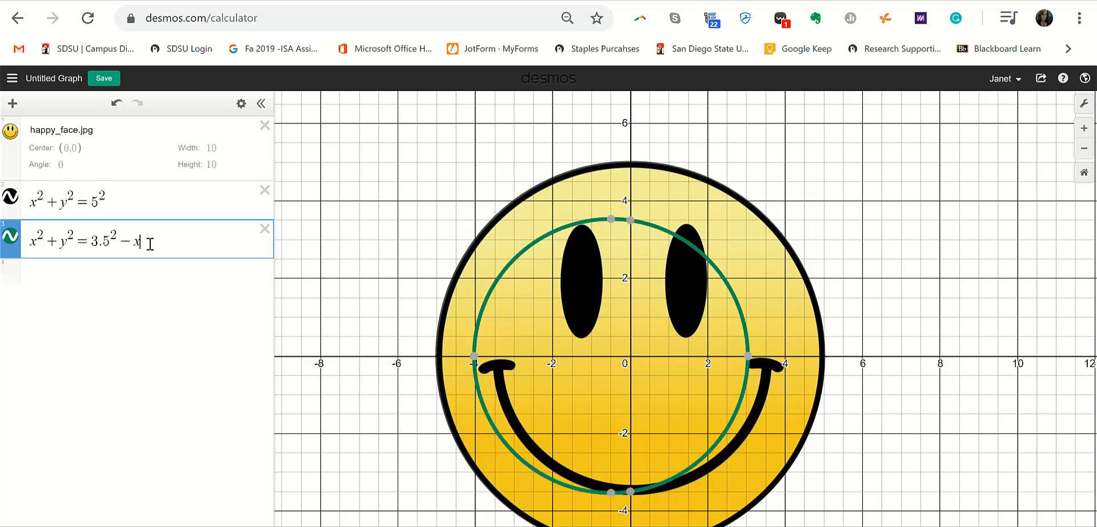
pyautogui.write('^2')
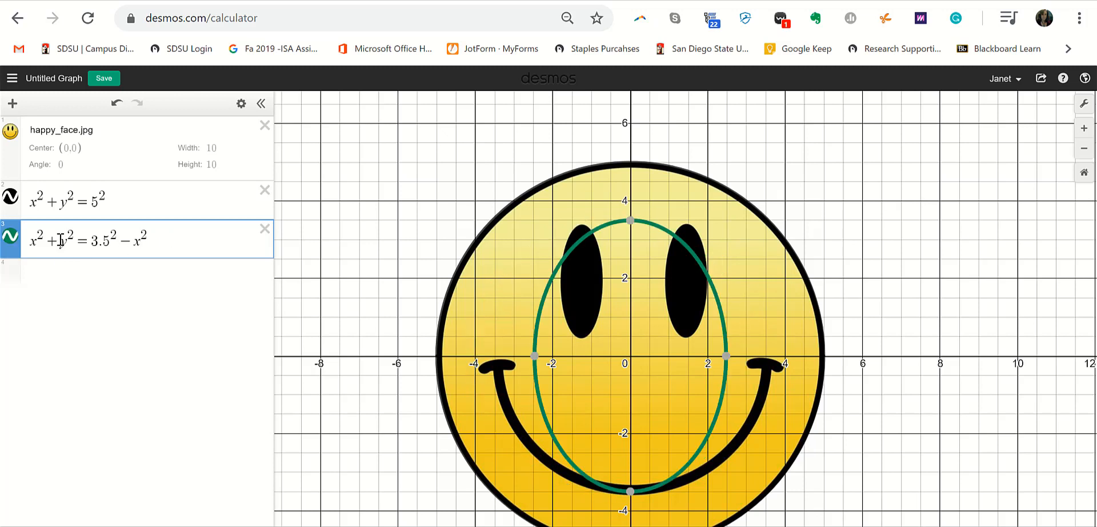
pyautogui.click(60, 240)
pyautogui.press('BackSpace')
pyautogui.press('BackSpace')
pyautogui.press('BackSpace')
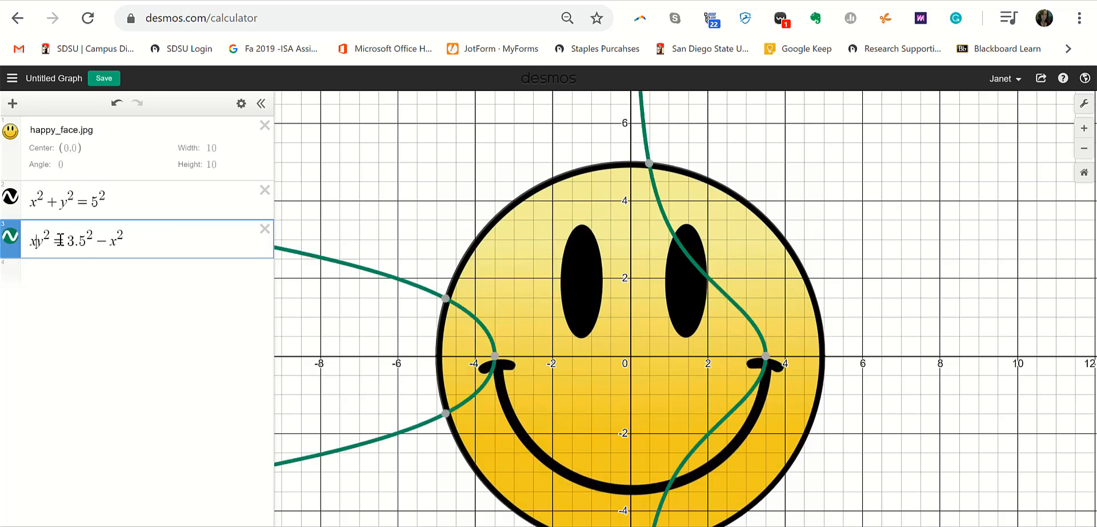
pyautogui.press('BackSpace')
pyautogui.press('BackSpace')
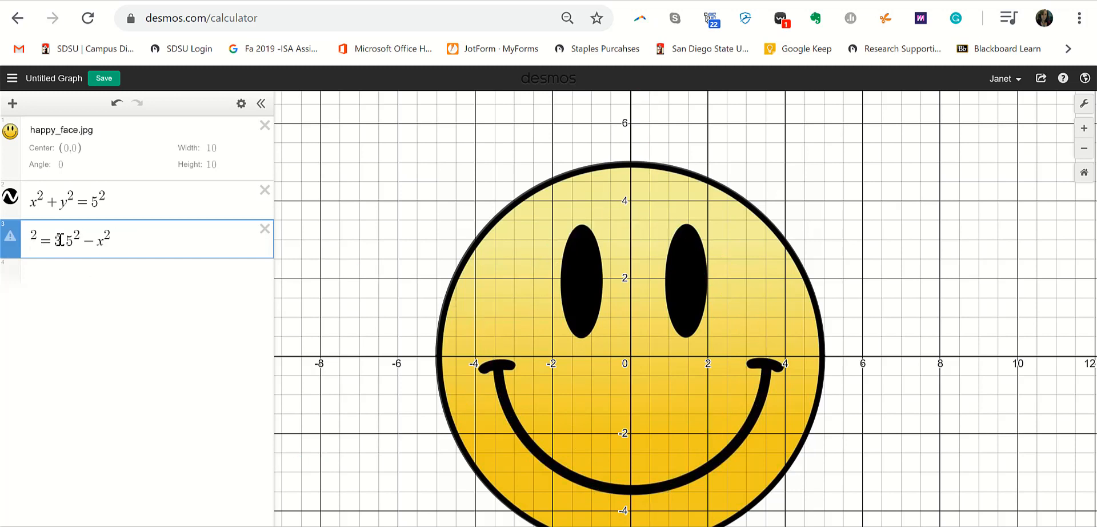
# - Make the left side y and try wrapping 3.5^2 − x^2 in a square root, then undo it
pyautogui.write('y')
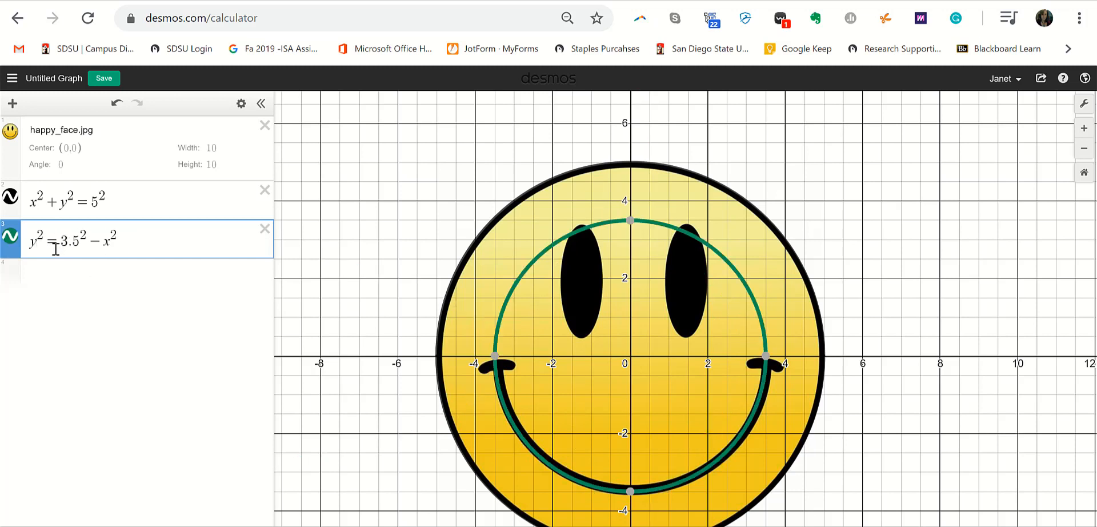
pyautogui.press('Delete')
pyautogui.press('Delete')
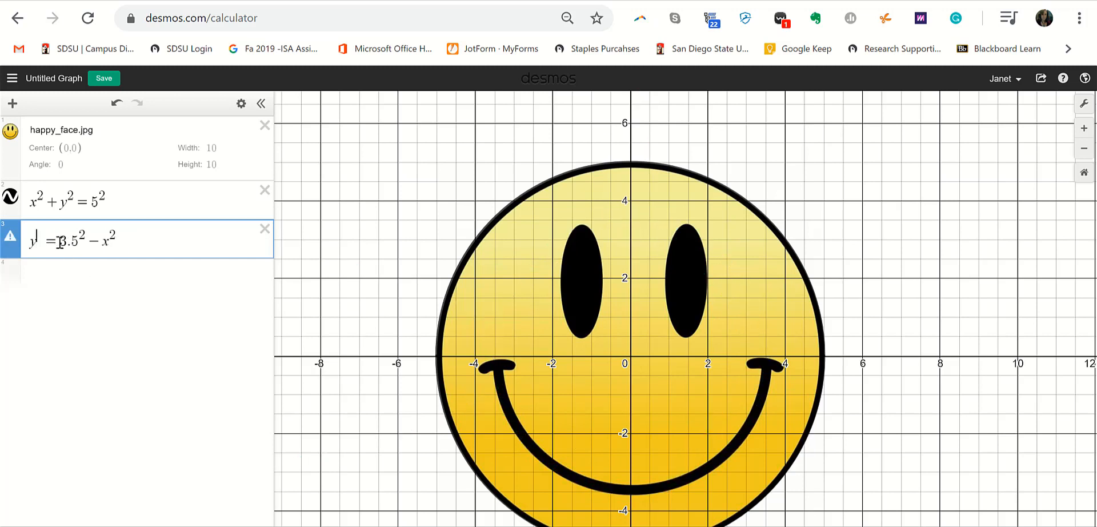
pyautogui.click(60, 240)
pyautogui.write('sqrt')
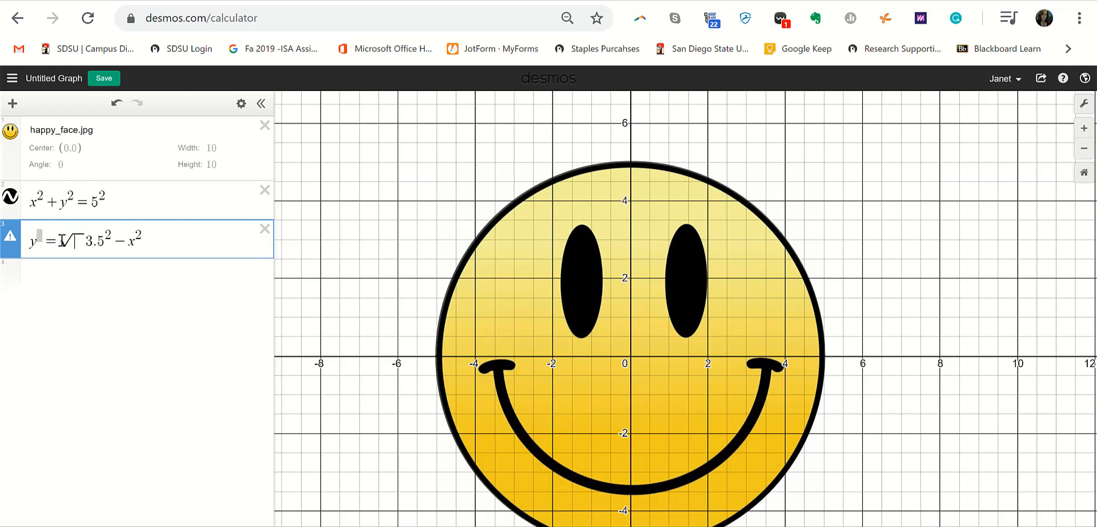
pyautogui.write('.')
pyautogui.press('BackSpace')
pyautogui.write('3.5')
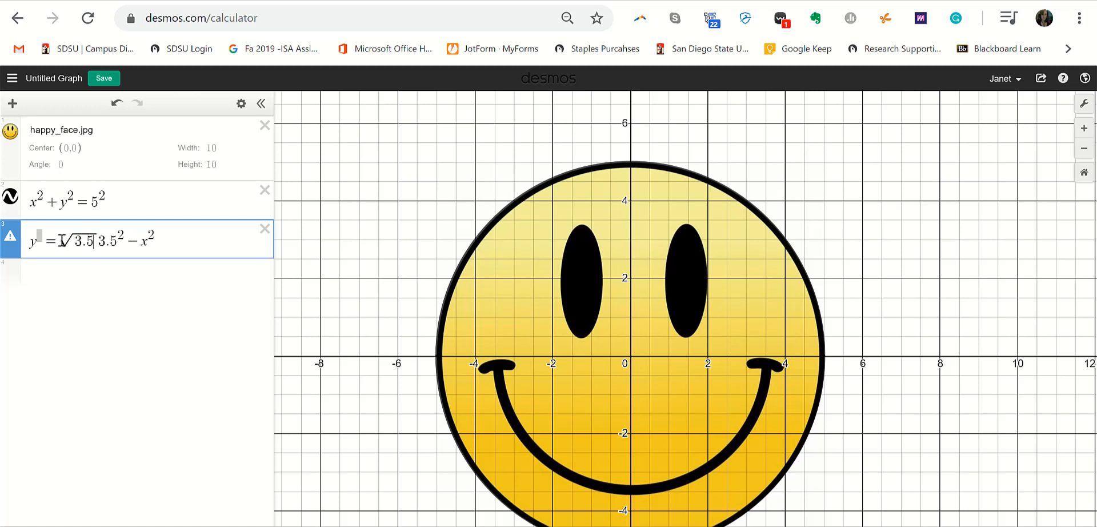
pyautogui.write('^2')
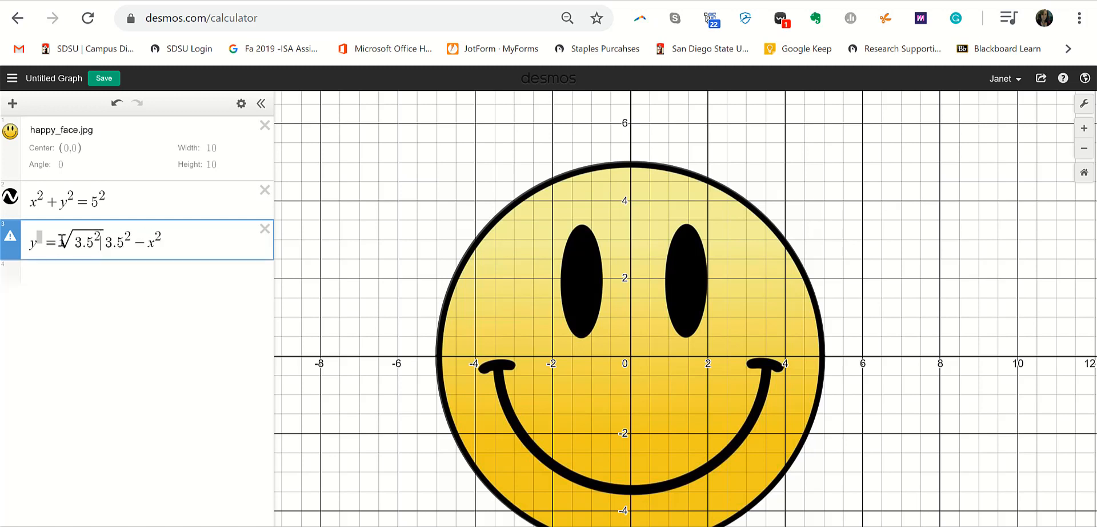
pyautogui.press('Right')
pyautogui.write('-x^2')
pyautogui.press('Delete')
pyautogui.press('Delete')
pyautogui.press('Delete')
pyautogui.press('Delete')
pyautogui.press('Delete')
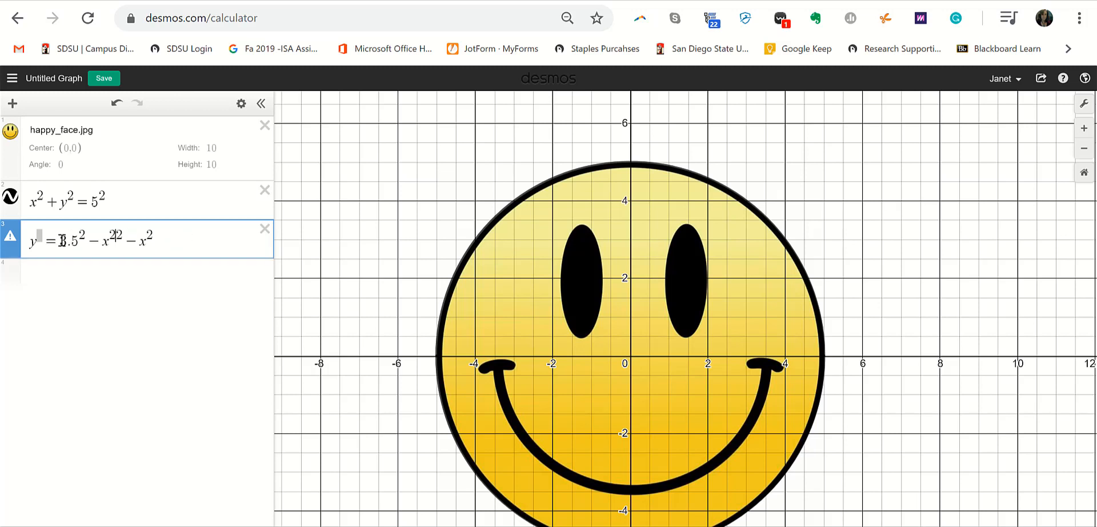
pyautogui.press('Right')
pyautogui.press('Delete')
pyautogui.press('Delete')
pyautogui.press('Delete')
pyautogui.press('BackSpace')
pyautogui.press('BackSpace')
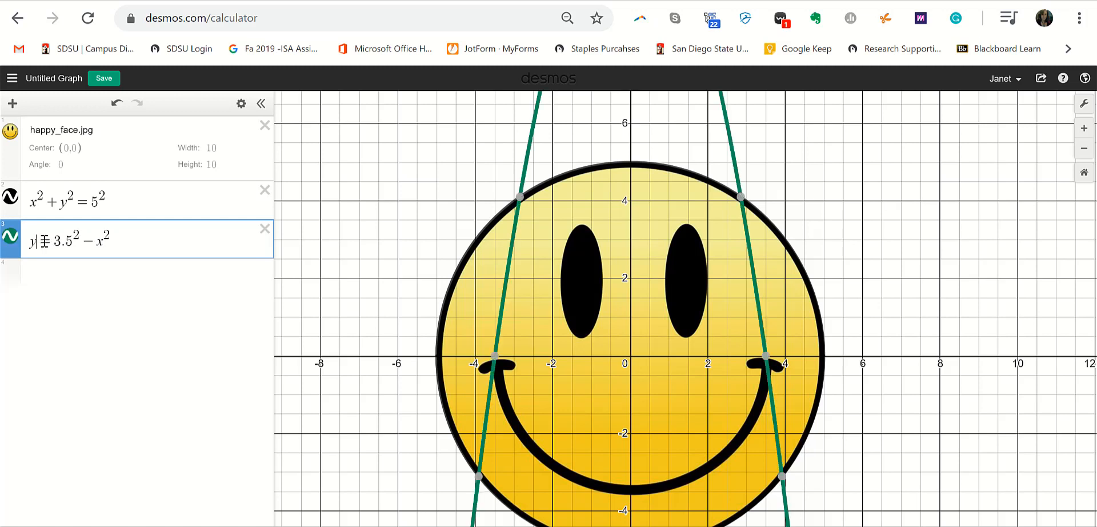
pyautogui.write('y')
# - Move 3.5^2 − x^2 inside sqrt() by cutting and pasting it into the root
pyautogui.press('Left')
pyautogui.hotkey('shift', 'Right')
pyautogui.hotkey('shift', 'Right')
pyautogui.hotkey('shift', 'Right')
pyautogui.hotkey('shift', 'Right')
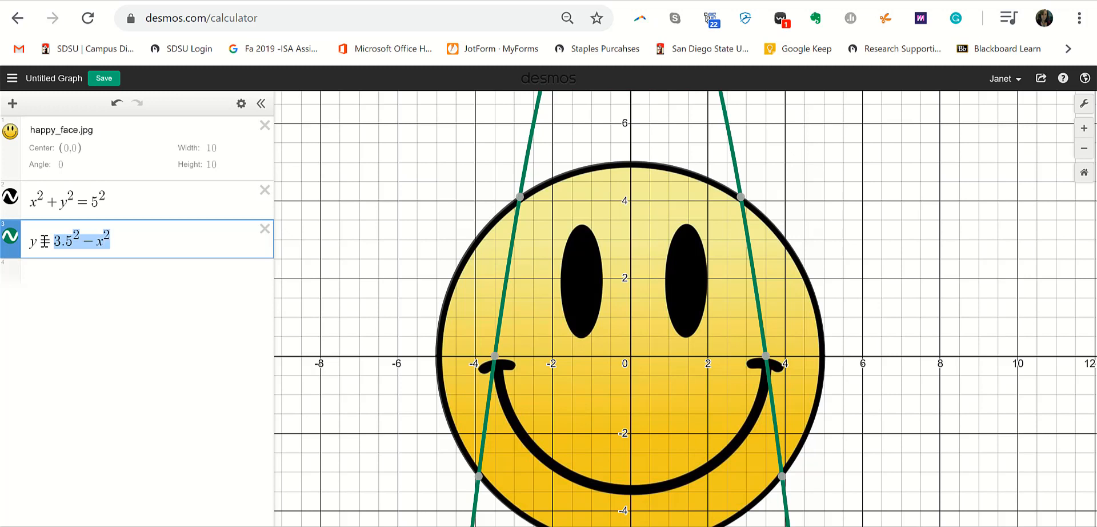
pyautogui.click(53, 240)
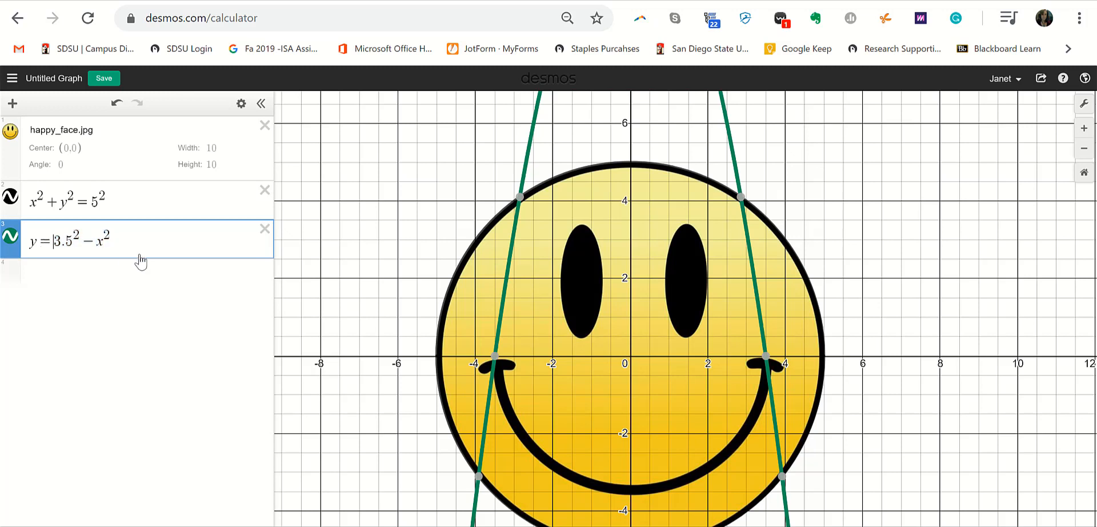
pyautogui.write('sq')
pyautogui.press('BackSpace')
pyautogui.press('BackSpace')
pyautogui.write('sqrt(')
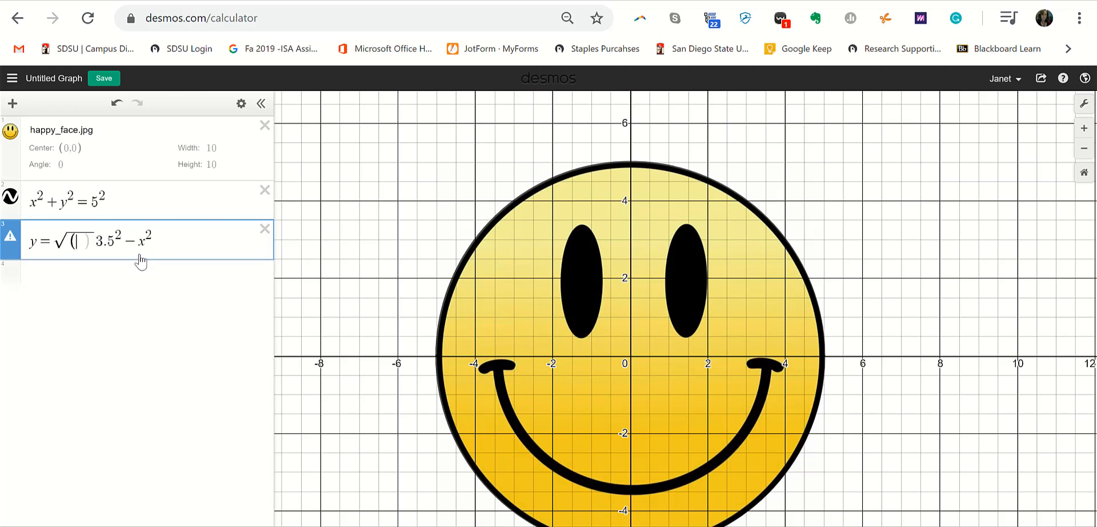
pyautogui.moveTo(95, 241); pyautogui.dragTo(153, 239)
pyautogui.hotkey('ctrl', 'x')
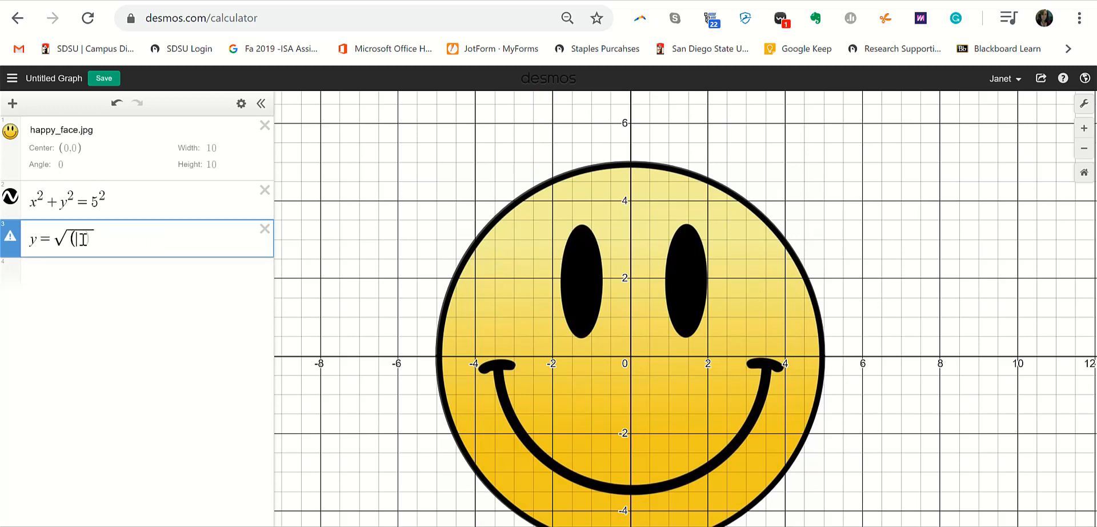
pyautogui.hotkey('ctrl', 'v')
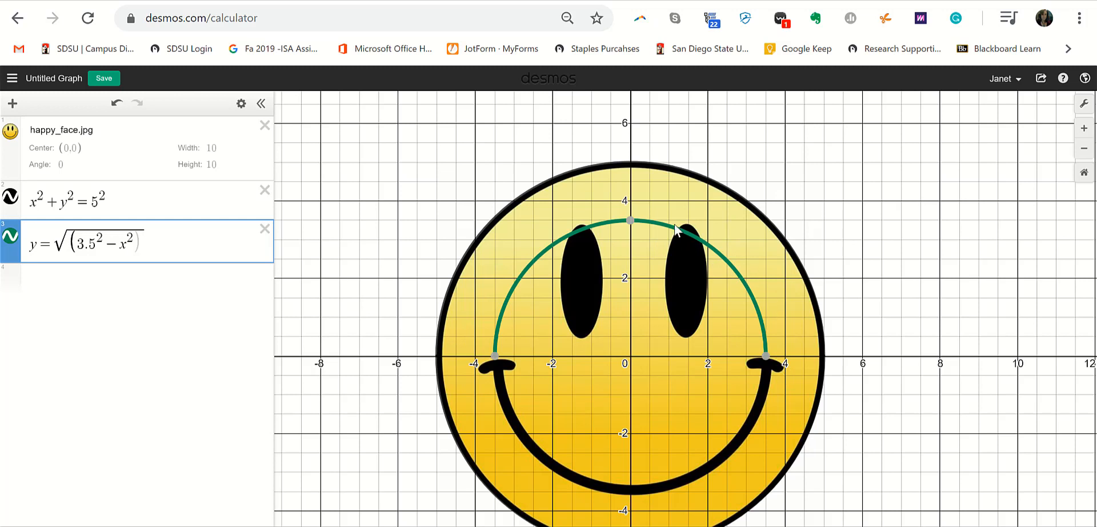
pyautogui.click(58, 247)
# - Add a point (p,q) with sliders and drag it near the left eye
pyautogui.write('-')
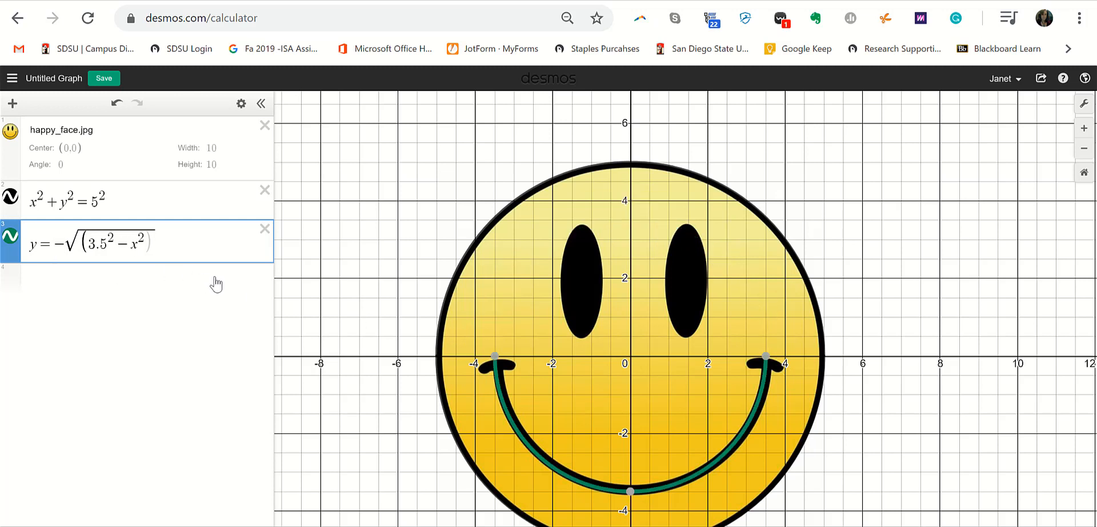
pyautogui.click(180, 296)
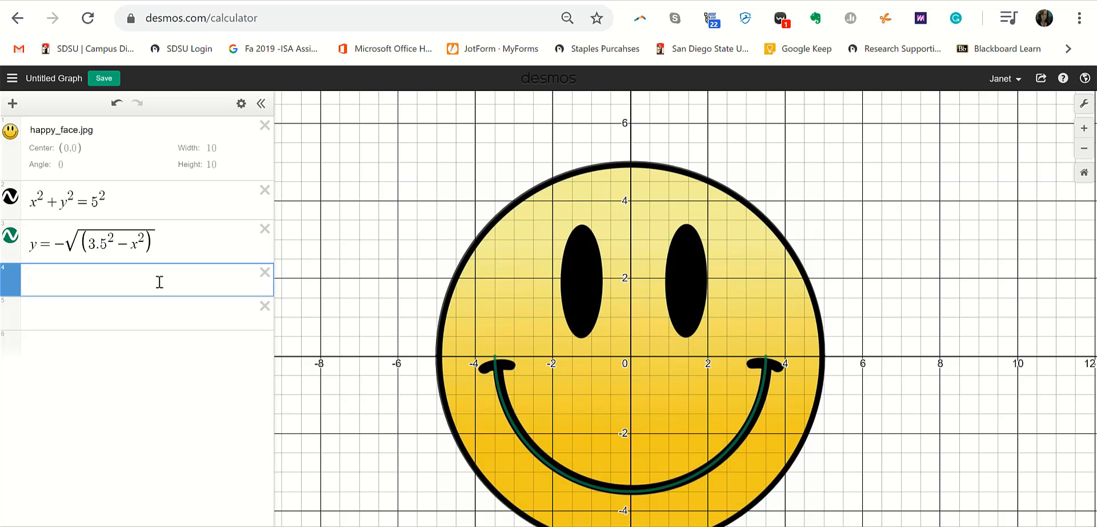
pyautogui.write('(p')
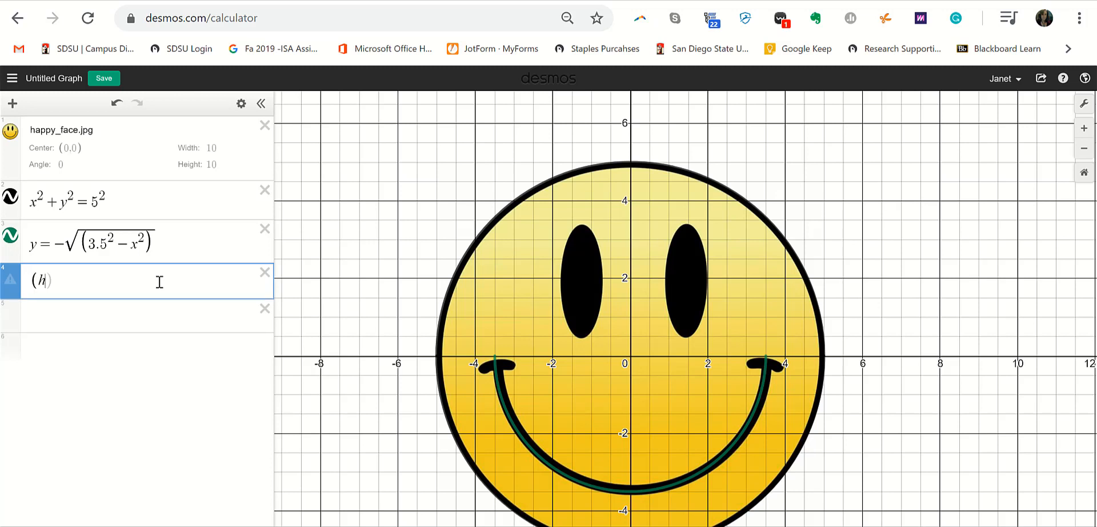
pyautogui.write(',q')
pyautogui.press('Return')
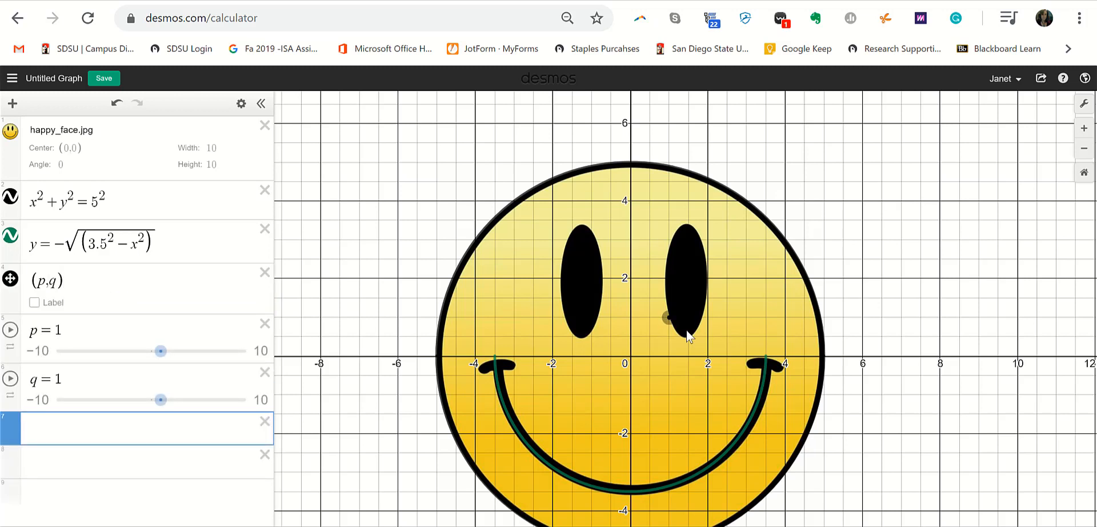
pyautogui.moveTo(669, 317); pyautogui.dragTo(511, 289)
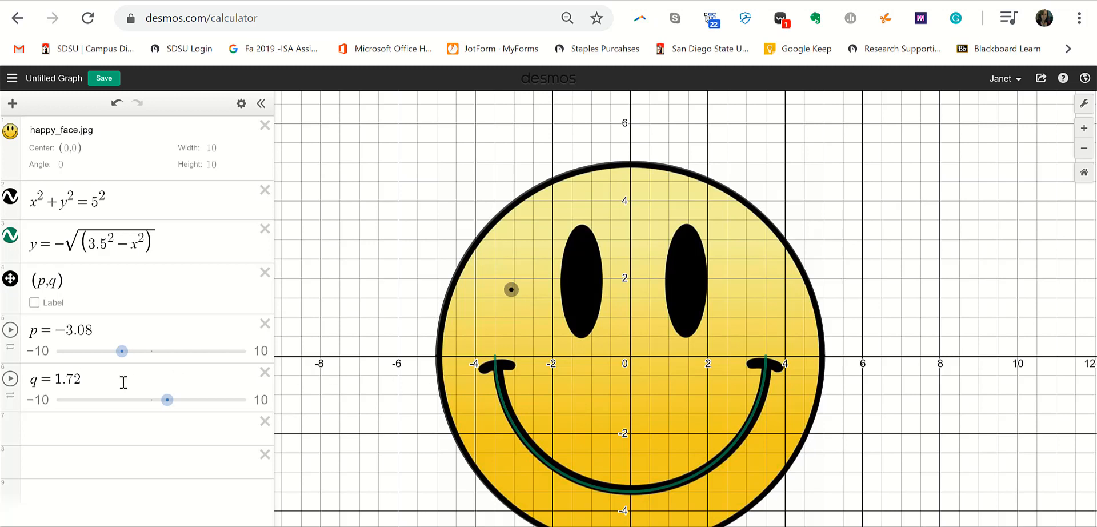
# - Colour the point orange and place it at the left eye's centre (−1.31, 1.95)
pyautogui.click(11, 278)
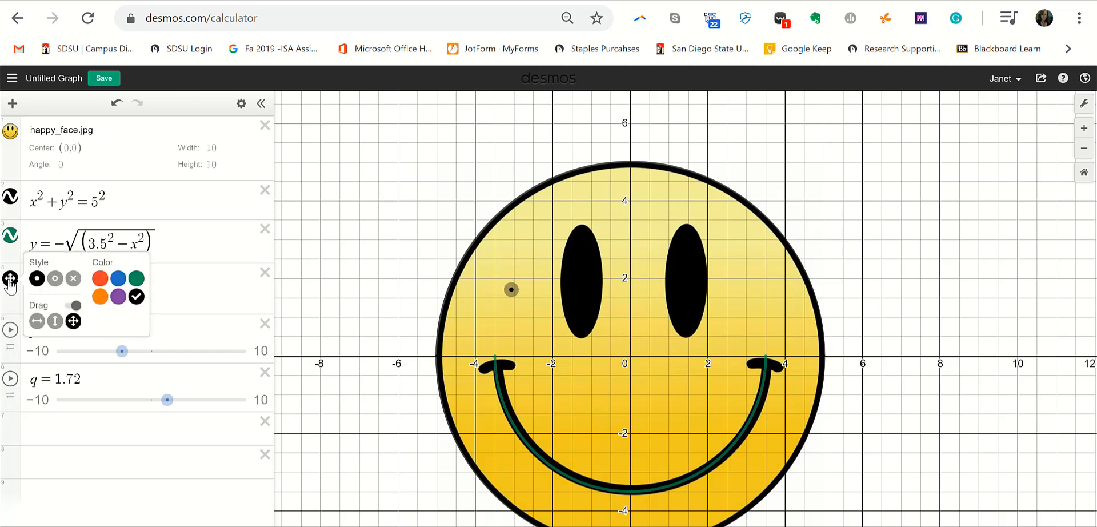
pyautogui.click(100, 296)
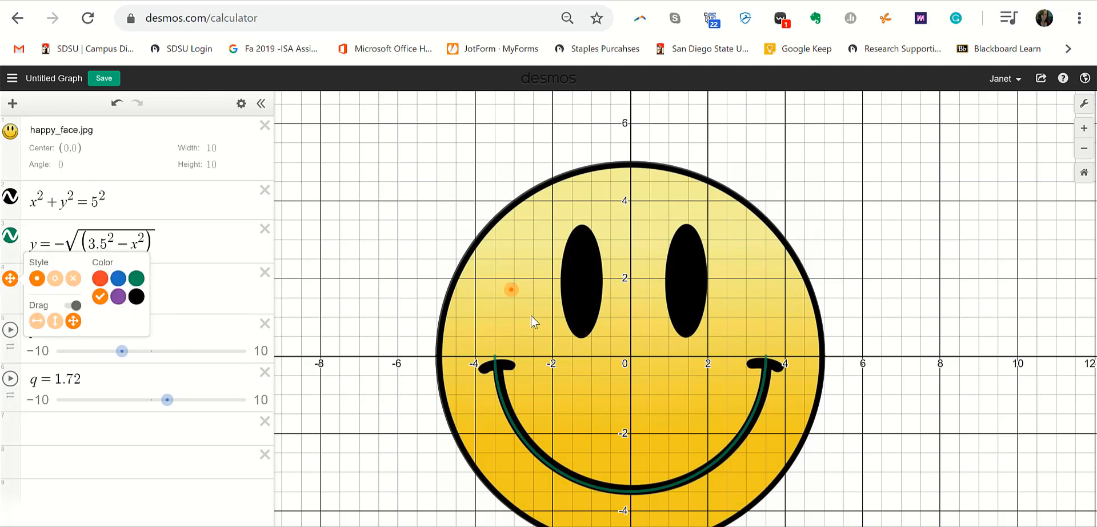
pyautogui.click(510, 290)
pyautogui.moveTo(510, 289); pyautogui.dragTo(580, 279)
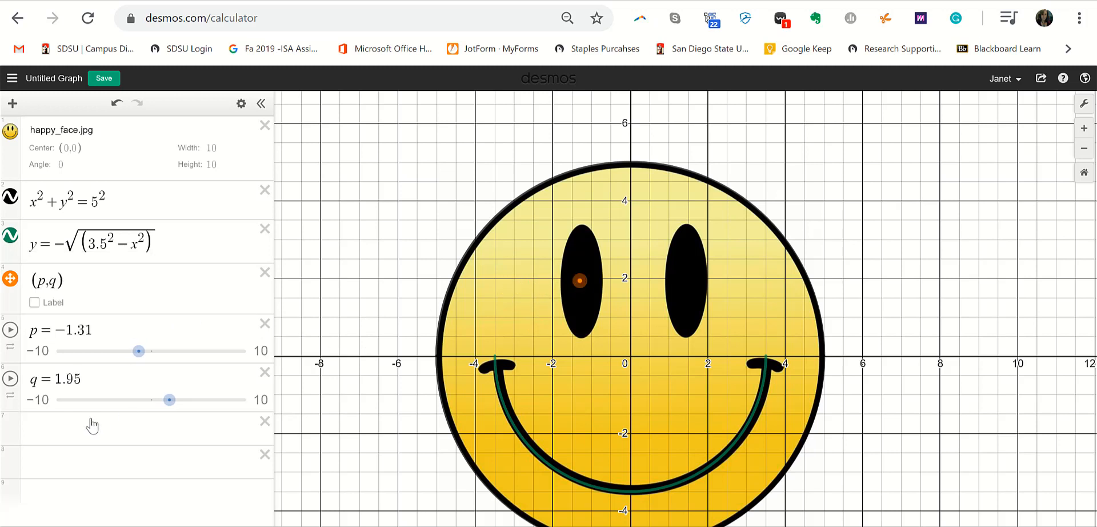
pyautogui.click(69, 427)
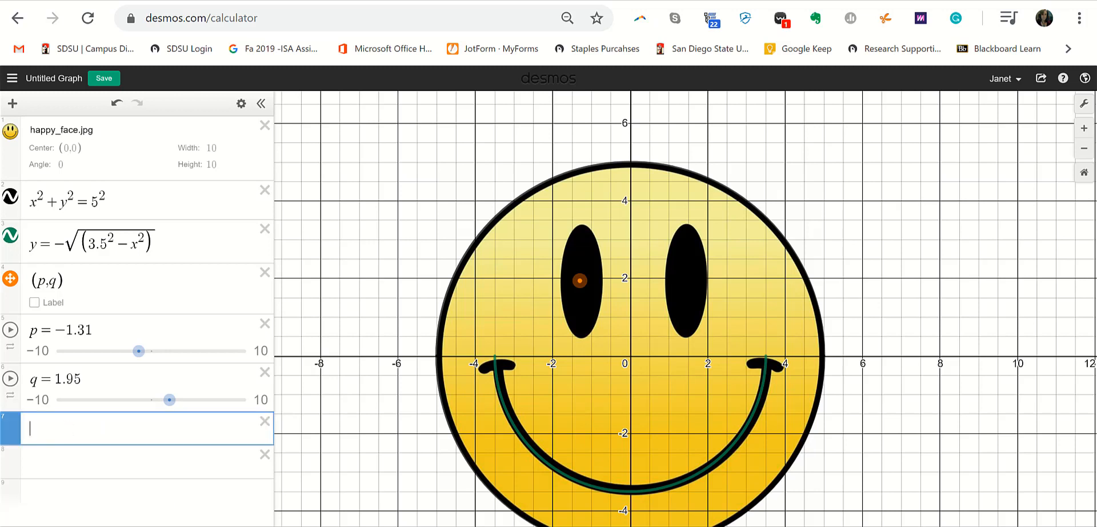
# - Enter (x−h)²+(y−k)² in row 7, replacing h with p and k with q
pyautogui.write('(x-')
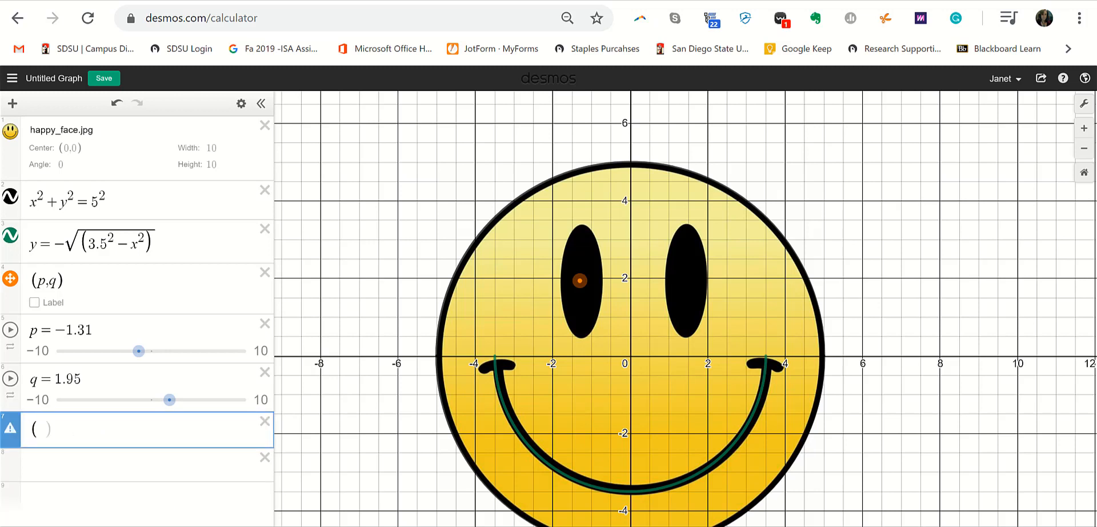
pyautogui.write('h)^2')
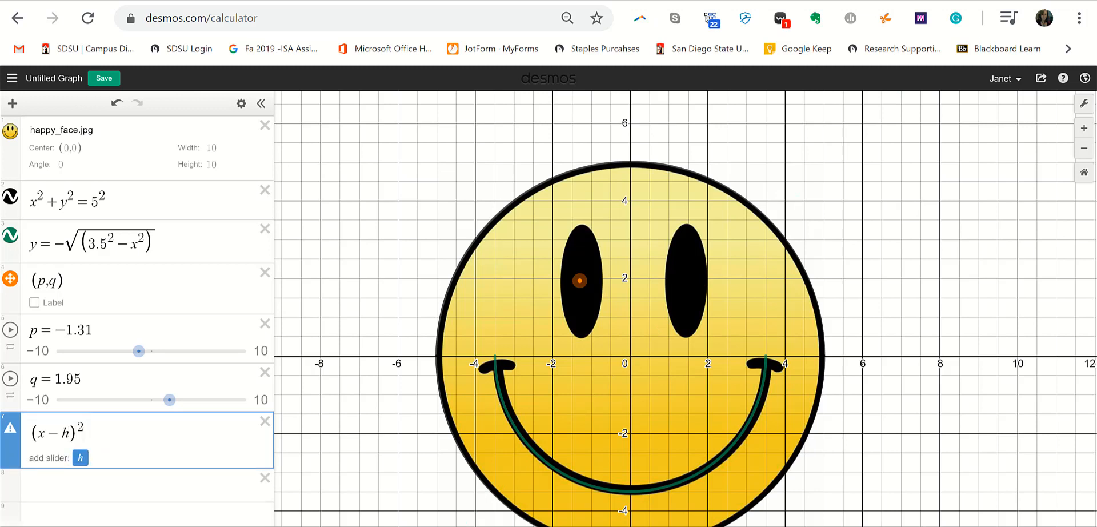
pyautogui.write('+(')
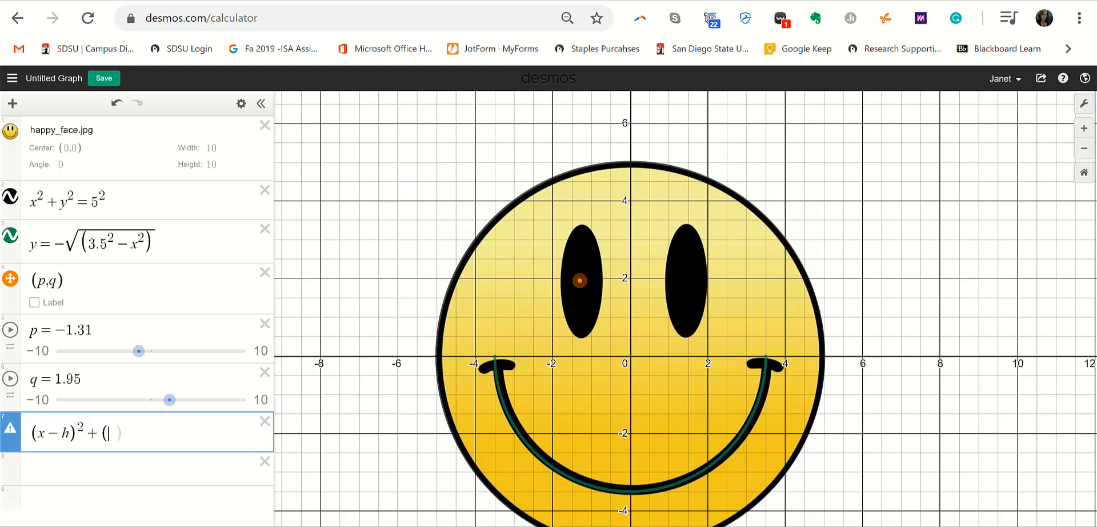
pyautogui.write('y-k)')
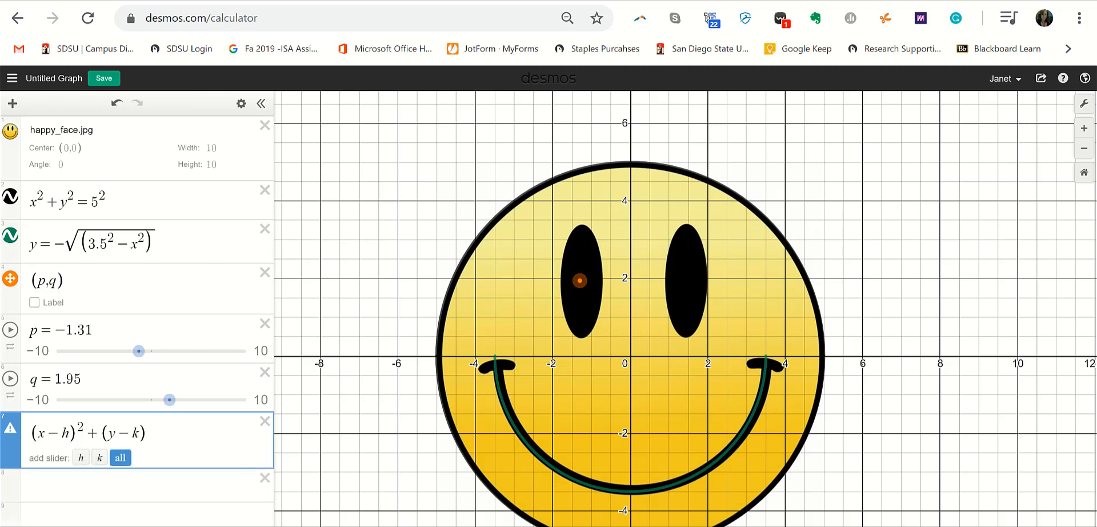
pyautogui.write('^2')
pyautogui.moveTo(30, 432); pyautogui.dragTo(81, 433)
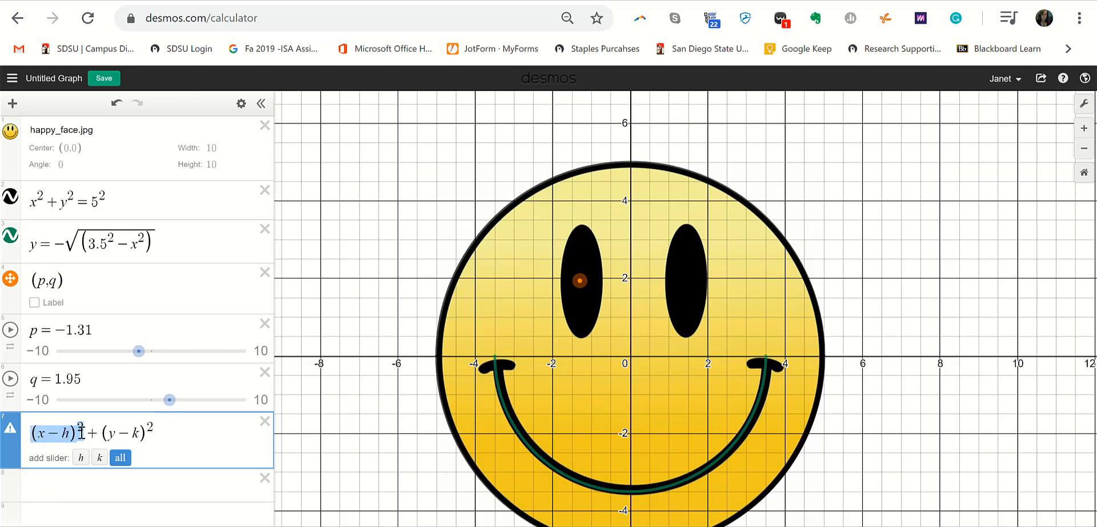
pyautogui.doubleClick(65, 433)
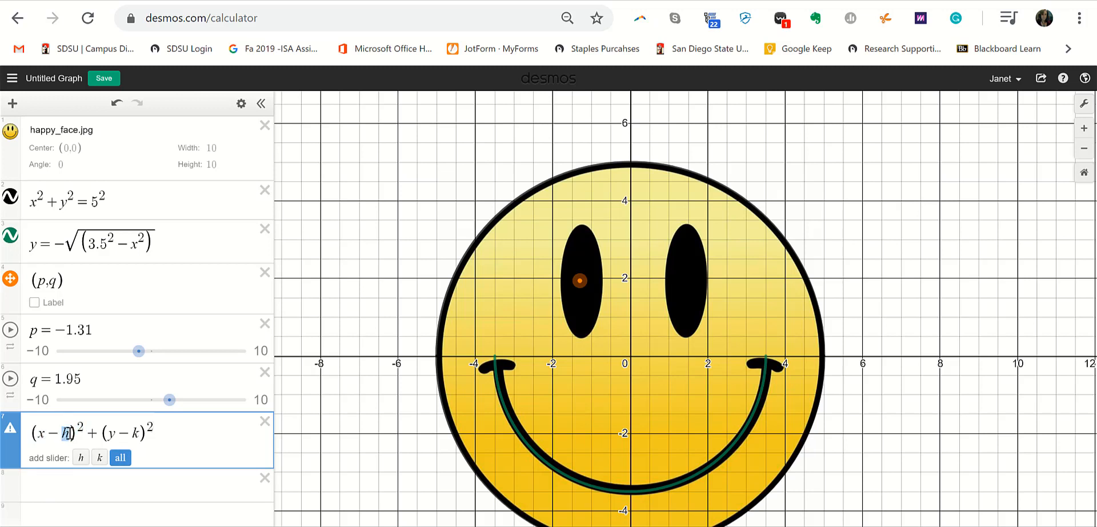
pyautogui.write('p')
pyautogui.doubleClick(137, 433)
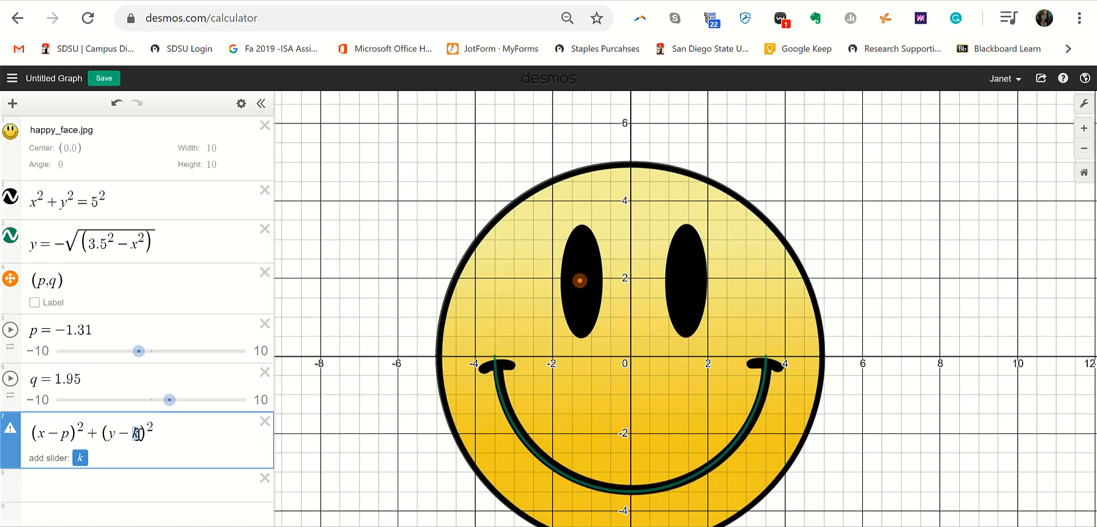
pyautogui.write('q')
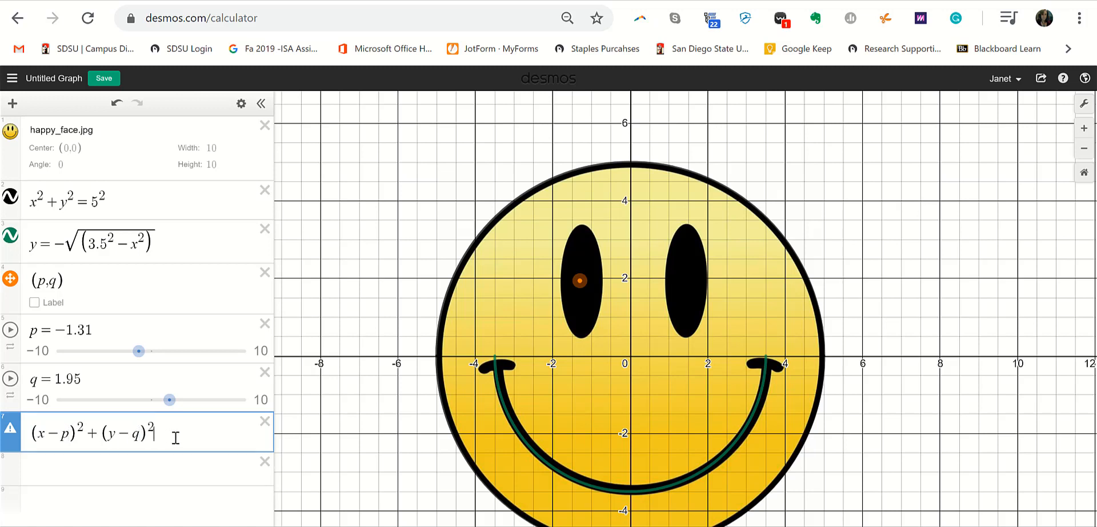
# - Divide the x term by 2 and the y term by 4, and append <c
pyautogui.moveTo(33, 434); pyautogui.dragTo(85, 435)
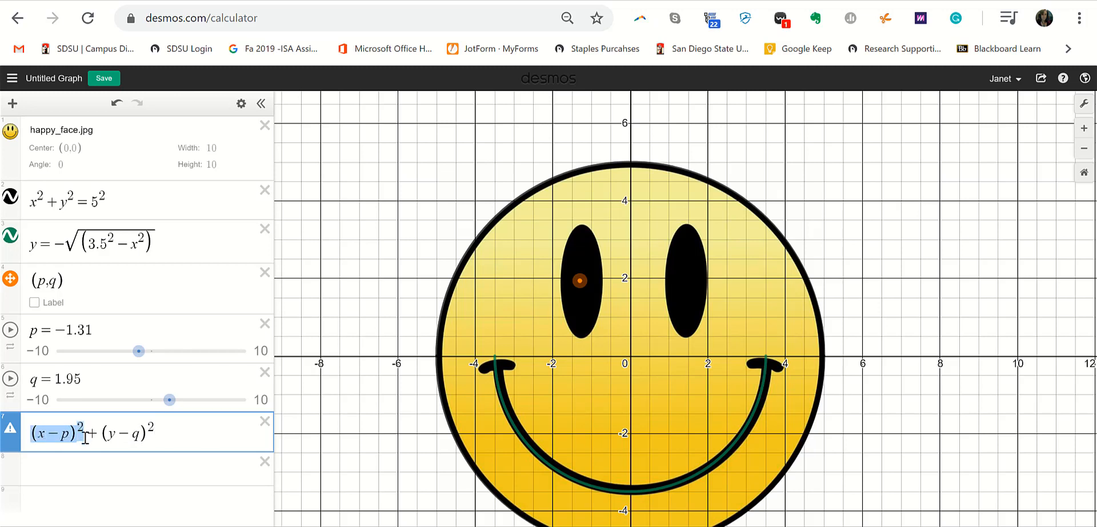
pyautogui.write('/')
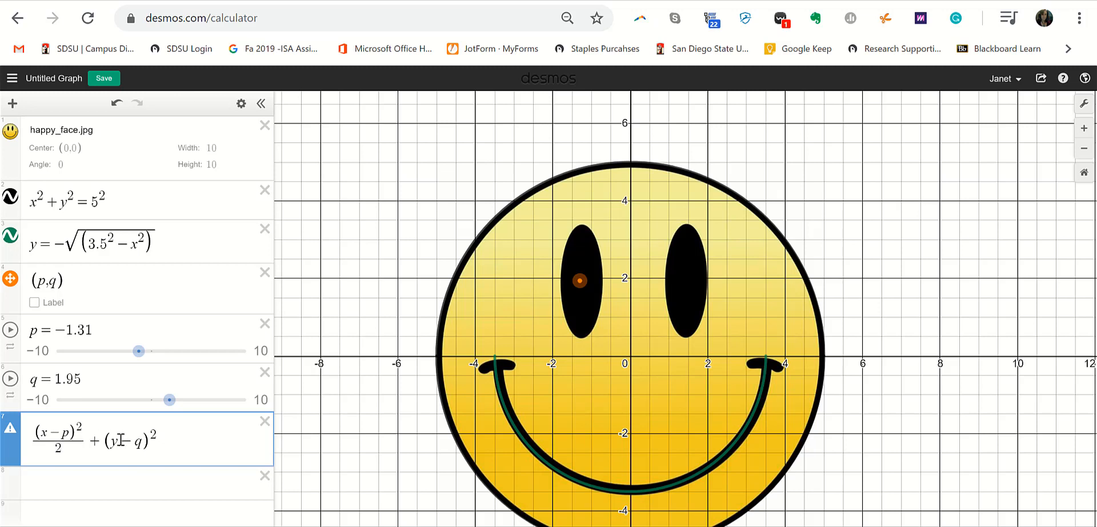
pyautogui.moveTo(107, 441); pyautogui.dragTo(159, 441)
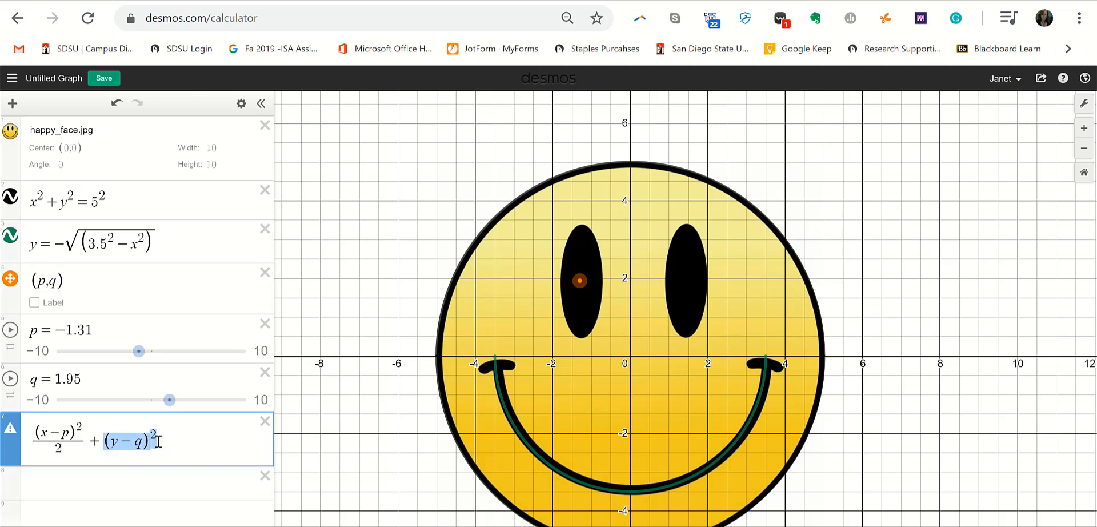
pyautogui.write('/4')
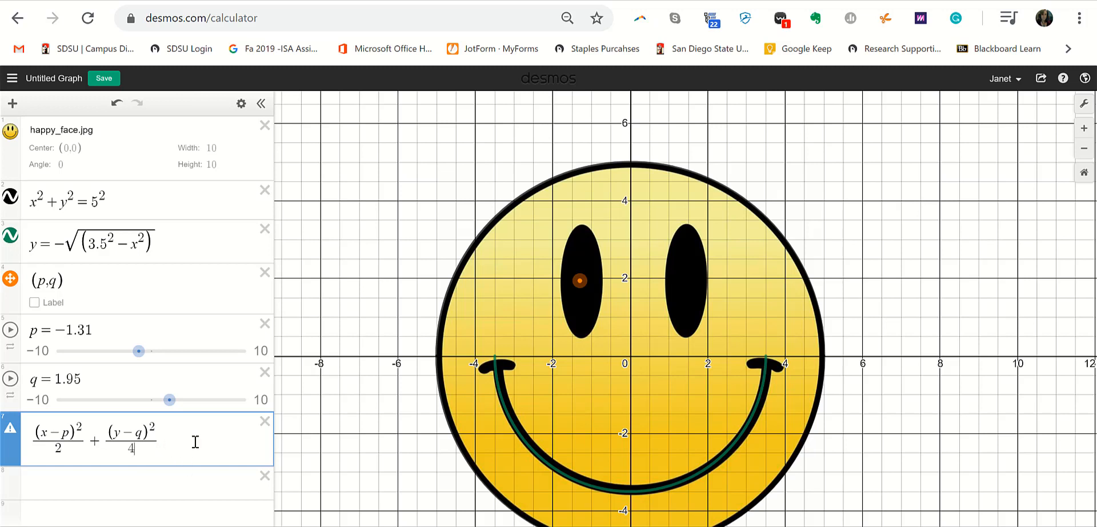
pyautogui.write('<c')
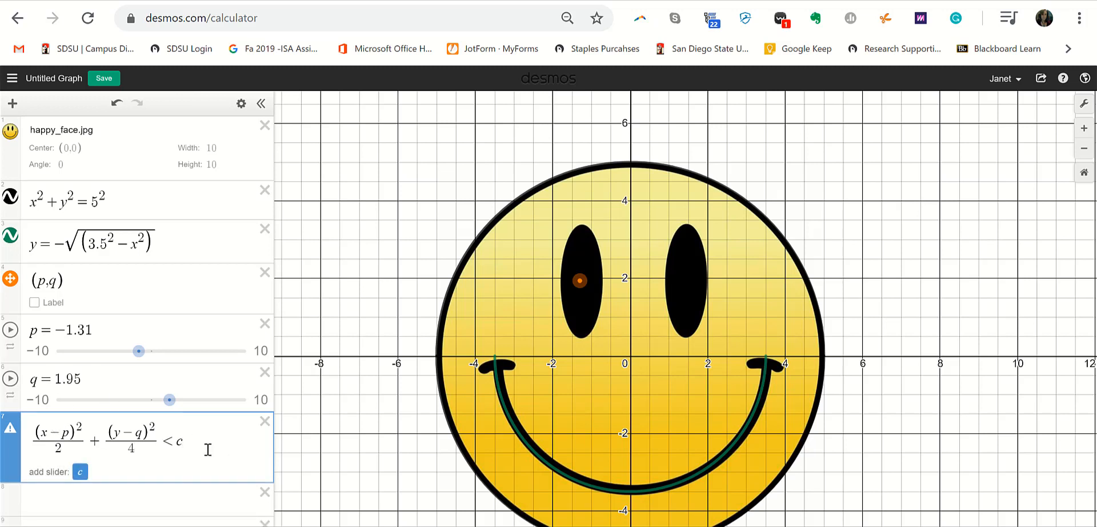
# - Set slider c to 0.5, change the x-denominator to .70, and nudge the centre to (−1.24, 1.92)
pyautogui.click(79, 472)
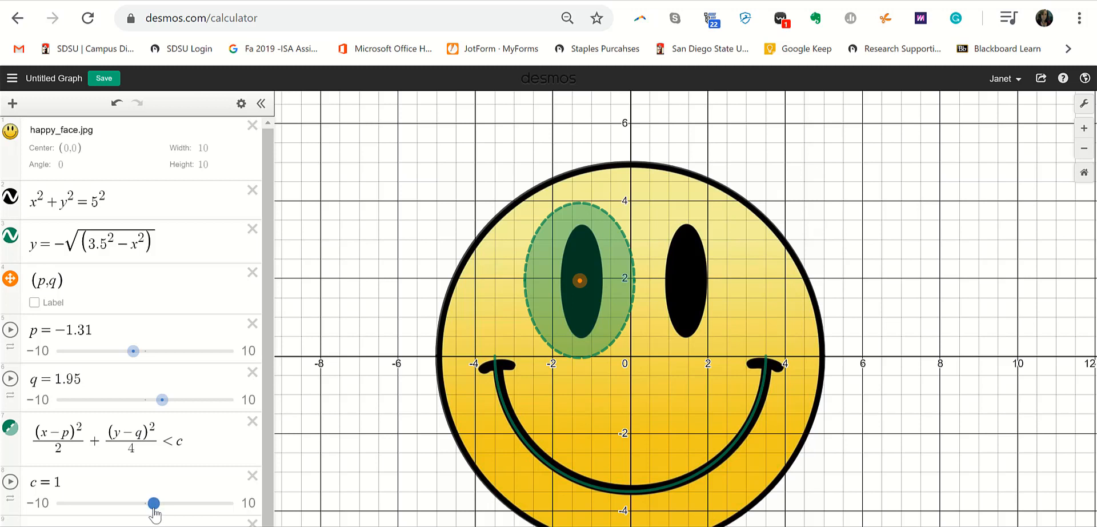
pyautogui.moveTo(153, 503); pyautogui.dragTo(150, 503)
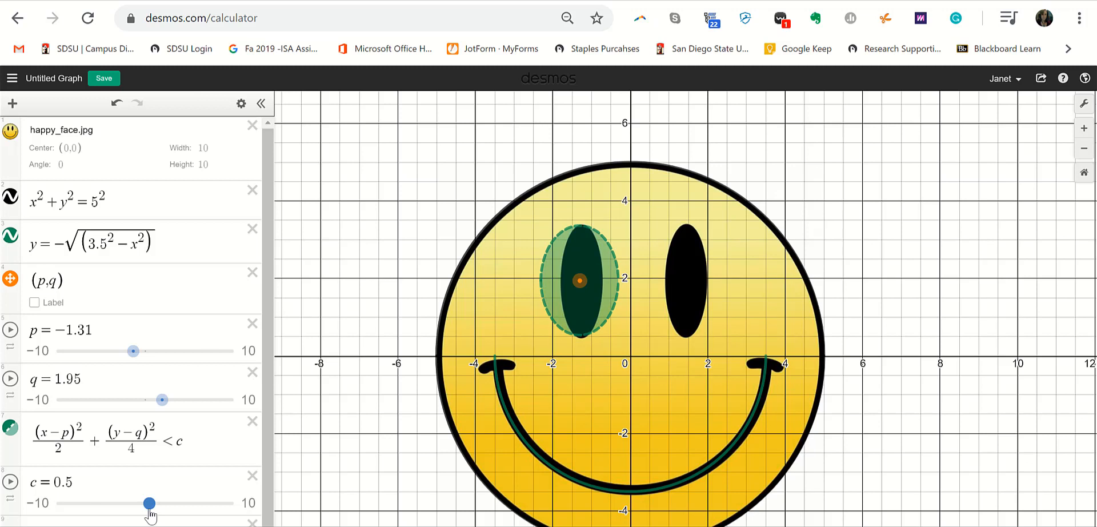
pyautogui.click(57, 448)
pyautogui.moveTo(57, 448); pyautogui.dragTo(61, 449)
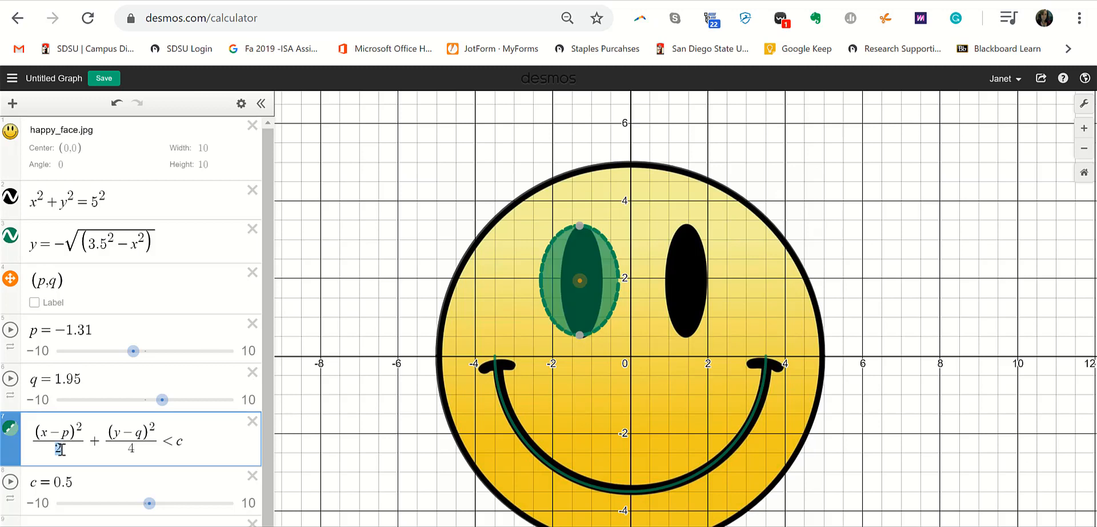
pyautogui.write('1')
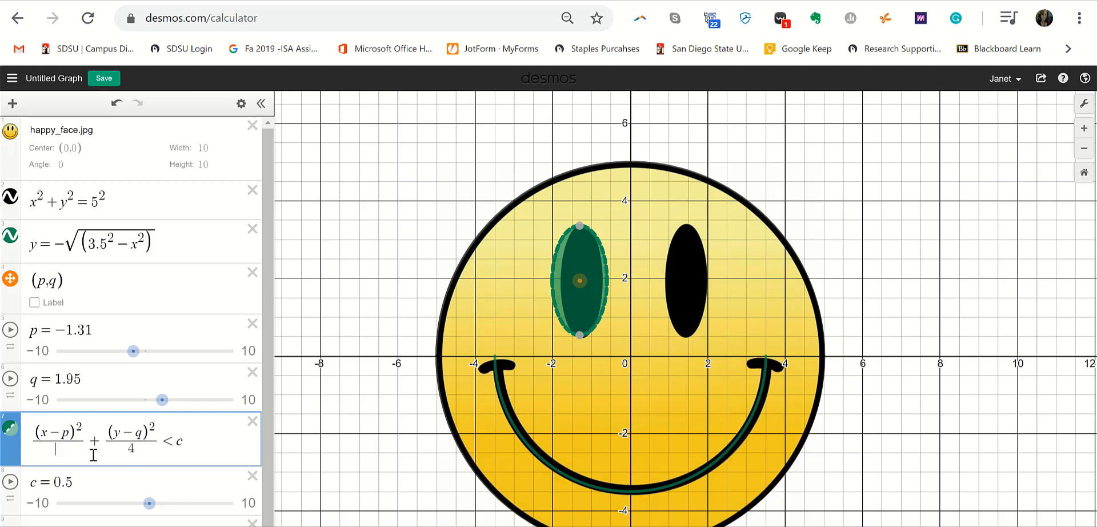
pyautogui.press('BackSpace')
pyautogui.write('.75')
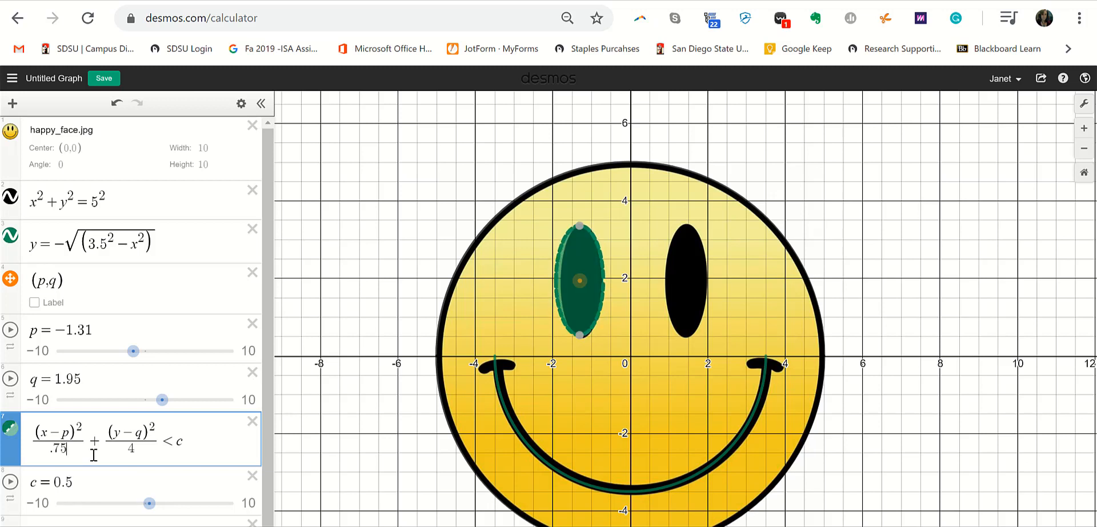
pyautogui.press('BackSpace')
pyautogui.write('0')
pyautogui.click(581, 281)
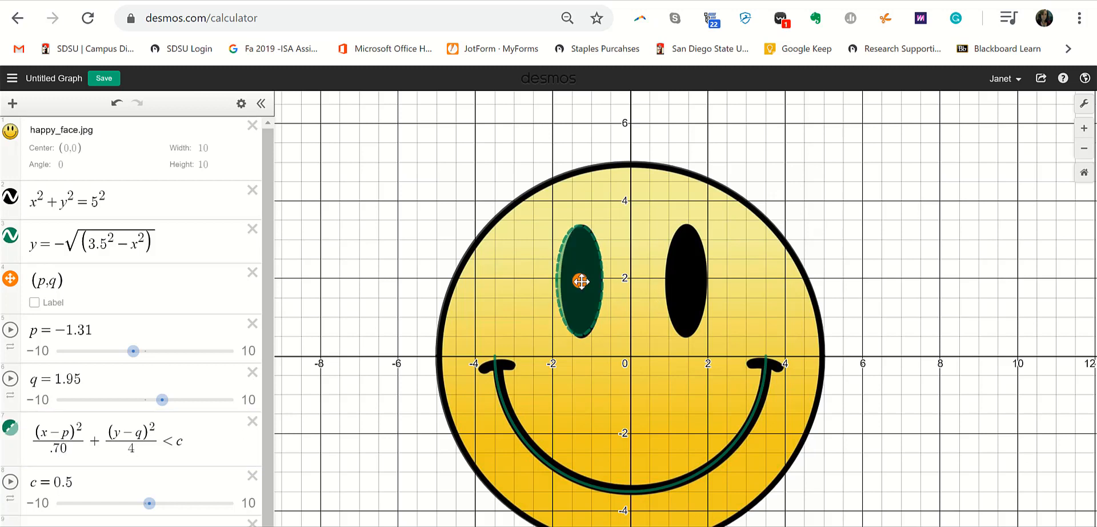
pyautogui.moveTo(580, 281); pyautogui.dragTo(583, 281)
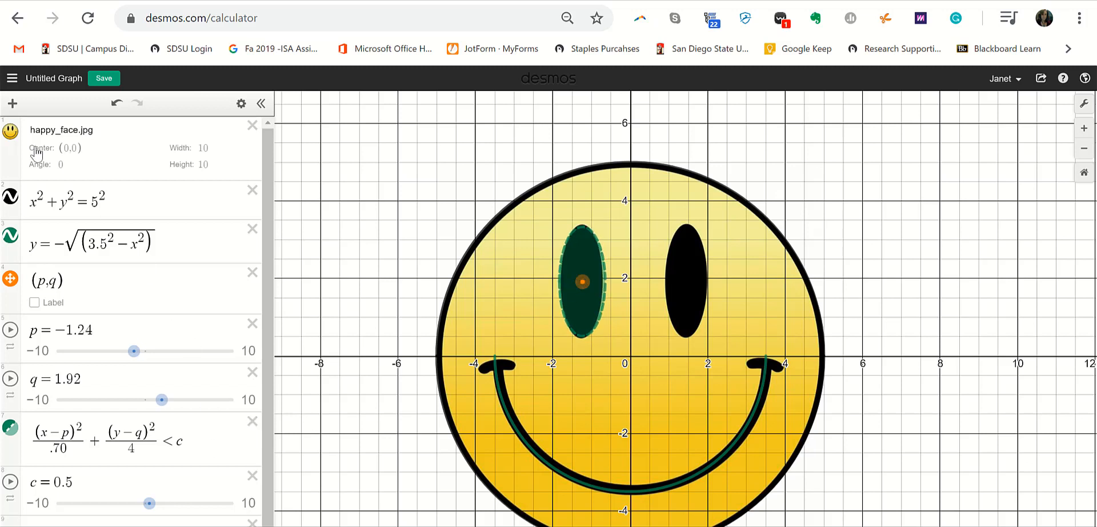
# - Hide the smiley image and turn off minor gridlines and axis numbers
pyautogui.click(10, 132)
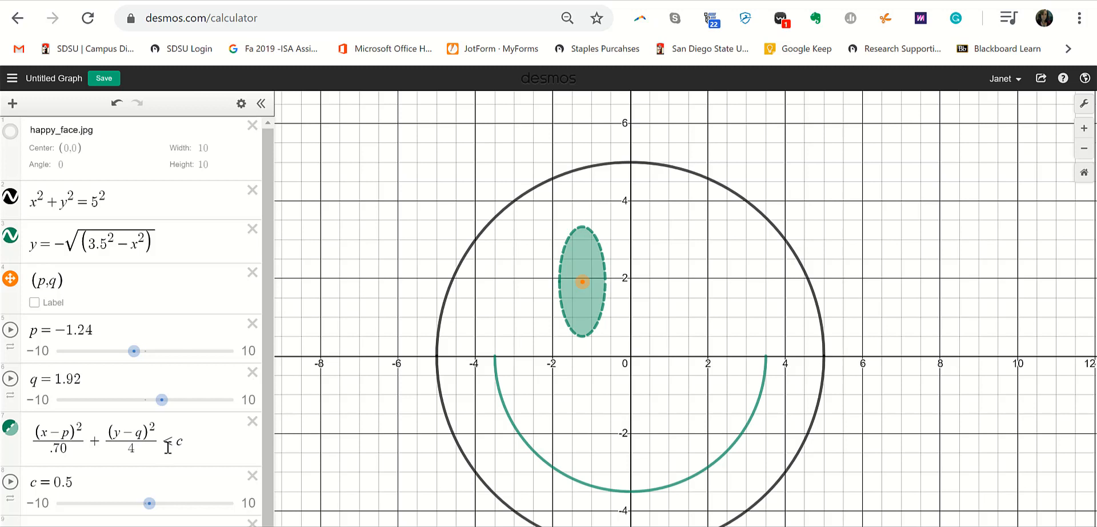
pyautogui.click(1084, 104)
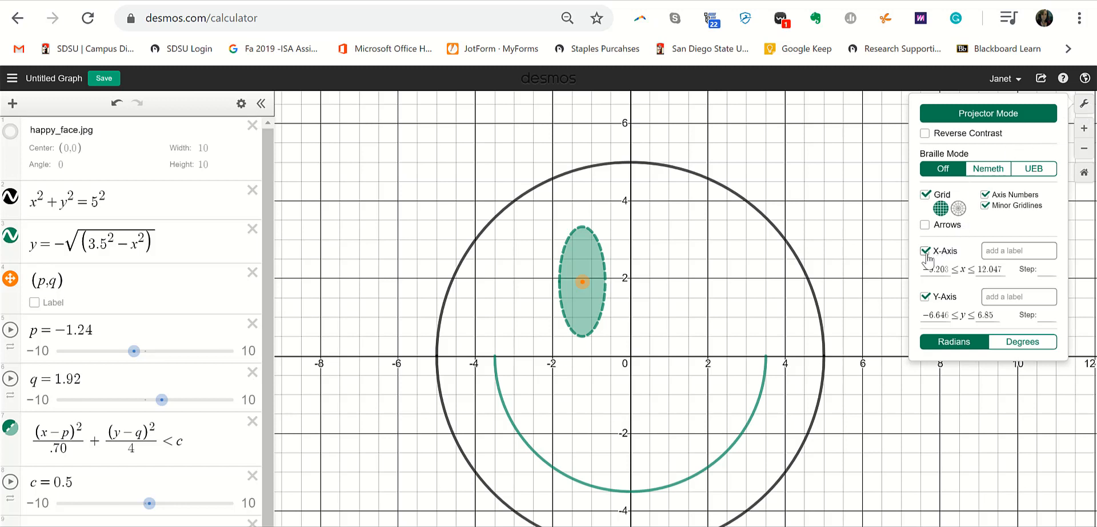
pyautogui.click(985, 205)
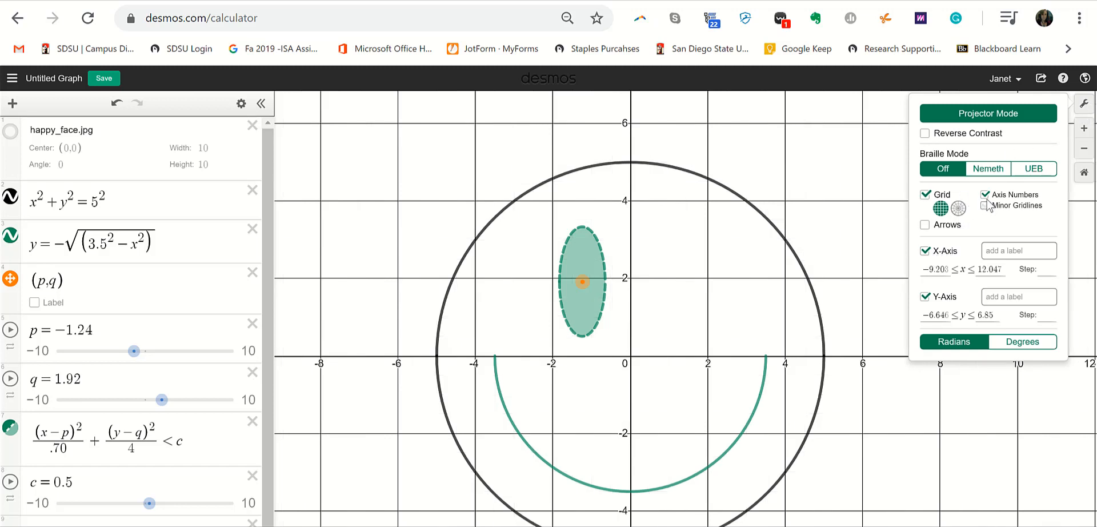
pyautogui.click(986, 195)
# - Add arrowheads to the axes, keeping the grid and both axes shown
pyautogui.click(926, 195)
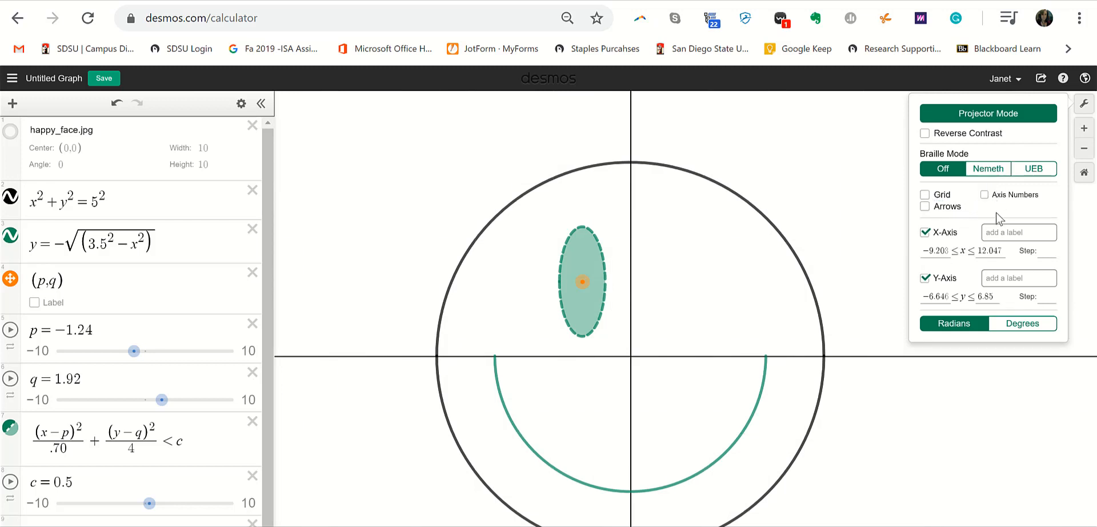
pyautogui.click(925, 232)
pyautogui.click(926, 278)
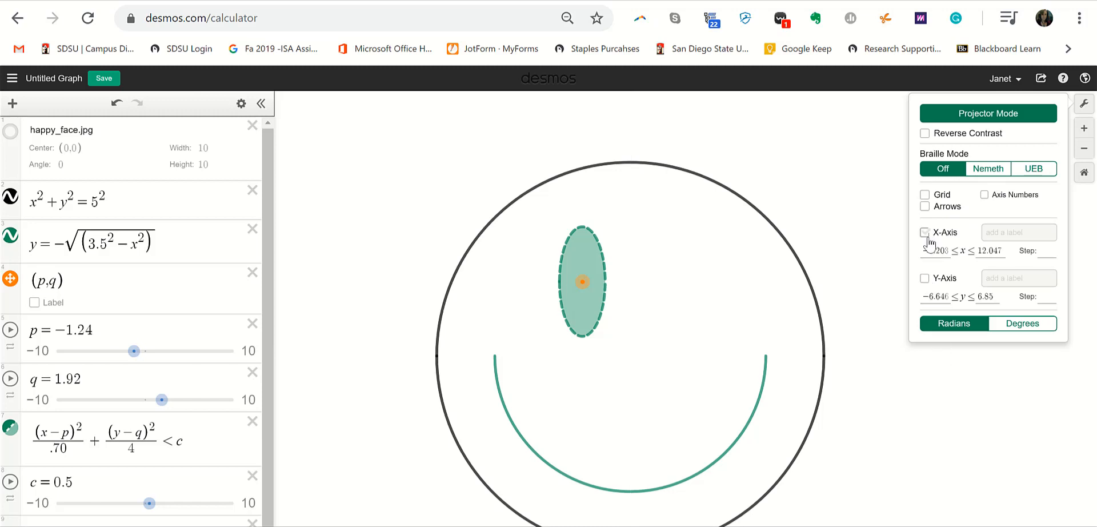
pyautogui.click(925, 232)
pyautogui.click(925, 278)
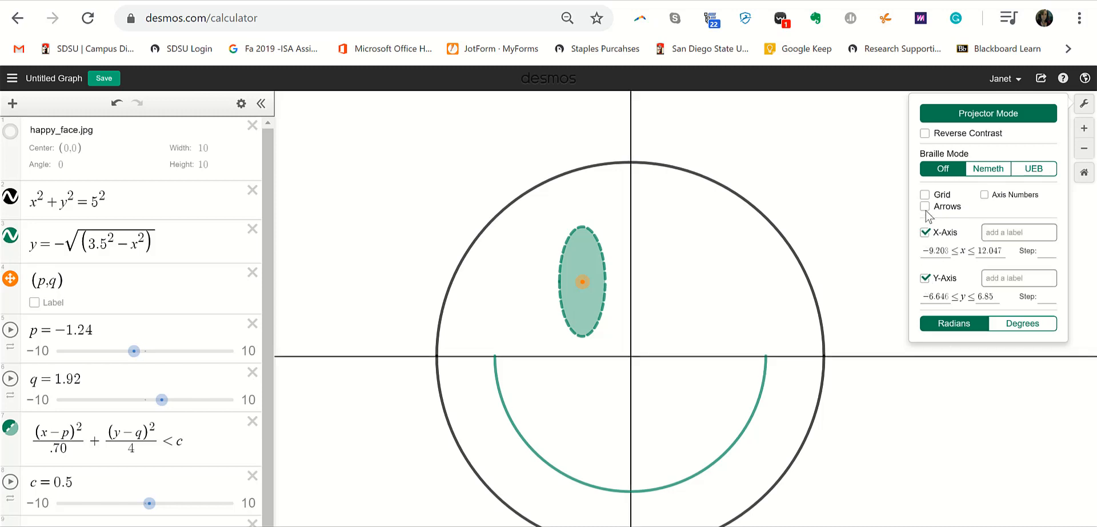
pyautogui.click(925, 205)
pyautogui.click(925, 195)
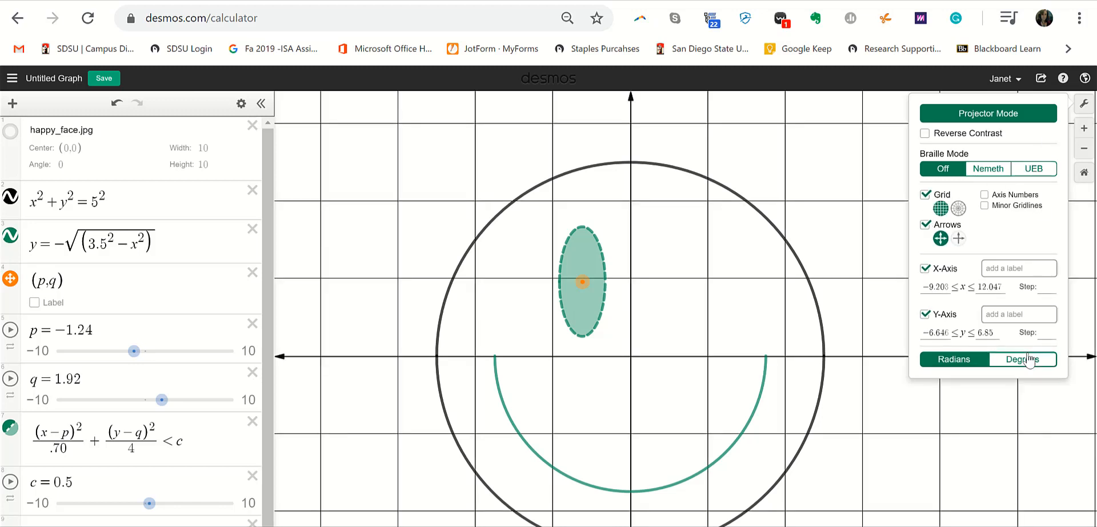
pyautogui.click(948, 400)
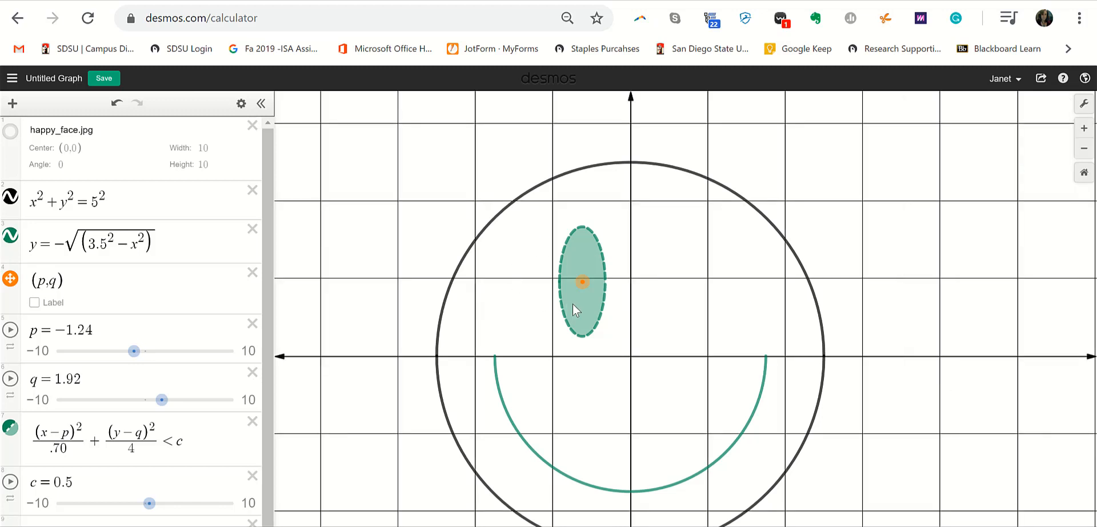